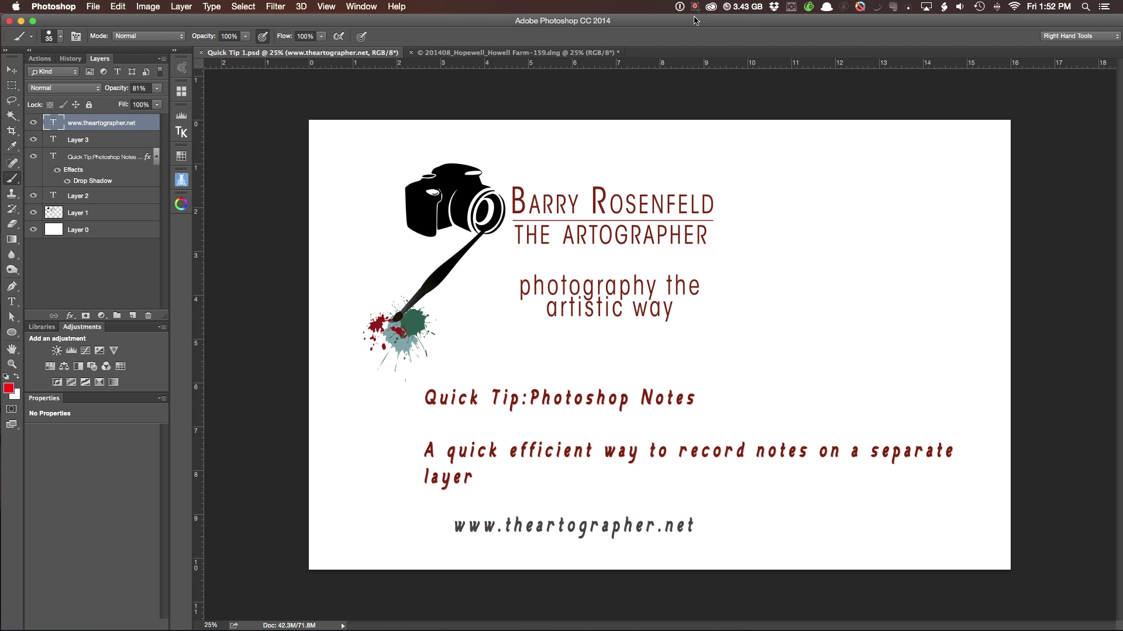
In the Hopewell_Howell Farm photo, unlock the background and add a blank layer named Master
click(483, 53)
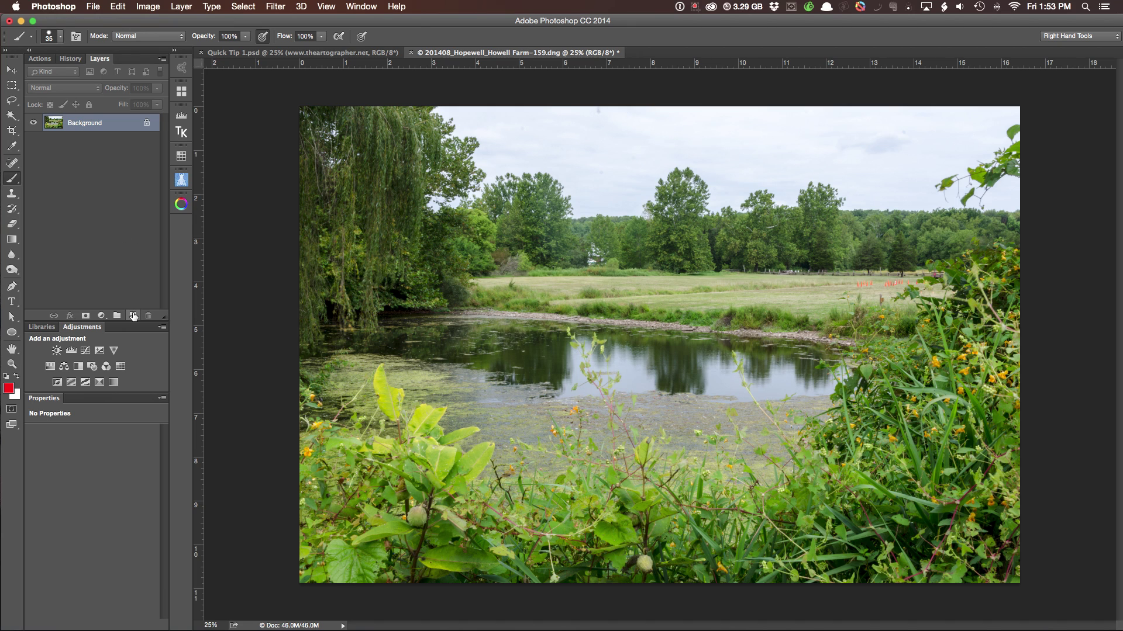
click(133, 315)
click(148, 140)
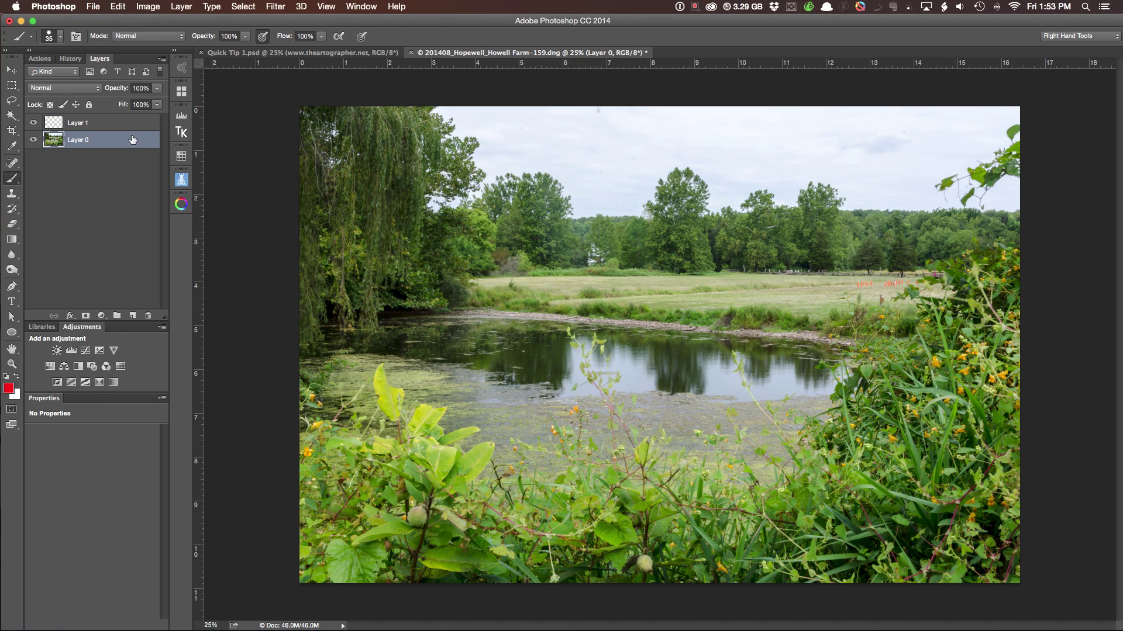
double_click(82, 123)
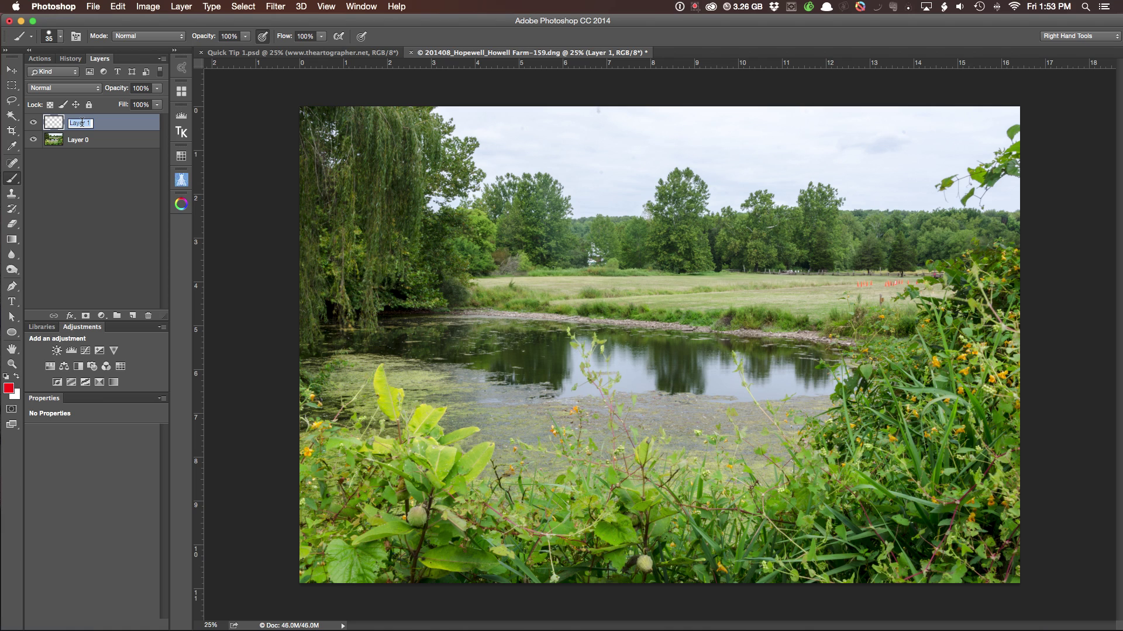
text(Master)
key(Return)
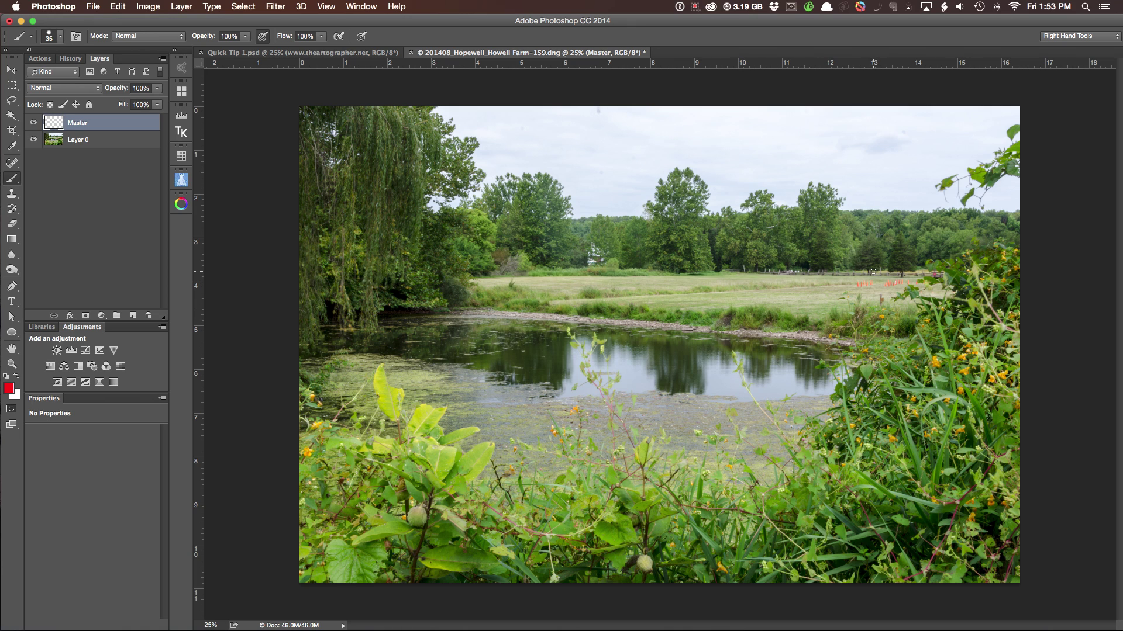
Circle the orange objects in the field and the two sprigs over the pond in red, adding a cross mark beside each
mouse_move(873, 272)
mouse_down()
mouse_move(843, 294)
mouse_move(919, 293)
mouse_move(942, 279)
mouse_move(916, 266)
mouse_move(859, 276)
mouse_up()
mouse_move(627, 345)
mouse_down()
mouse_move(584, 322)
mouse_move(561, 326)
mouse_move(577, 387)
mouse_move(596, 403)
mouse_move(623, 397)
mouse_move(627, 344)
mouse_up()
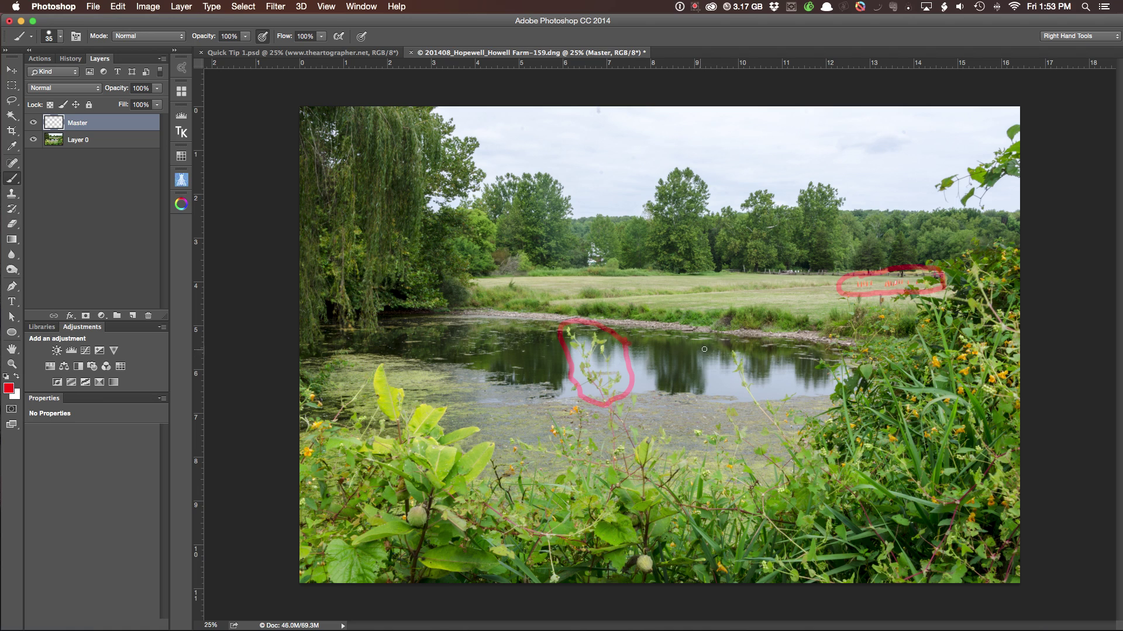
mouse_move(707, 348)
mouse_down()
mouse_move(736, 396)
mouse_move(766, 398)
mouse_move(776, 383)
mouse_move(764, 356)
mouse_move(712, 347)
mouse_up()
mouse_move(629, 347)
mouse_down()
mouse_move(667, 335)
mouse_move(651, 348)
mouse_move(754, 349)
mouse_move(807, 346)
mouse_up()
mouse_move(902, 270)
mouse_down()
mouse_move(928, 237)
mouse_move(931, 248)
mouse_move(916, 241)
mouse_move(945, 241)
mouse_up()
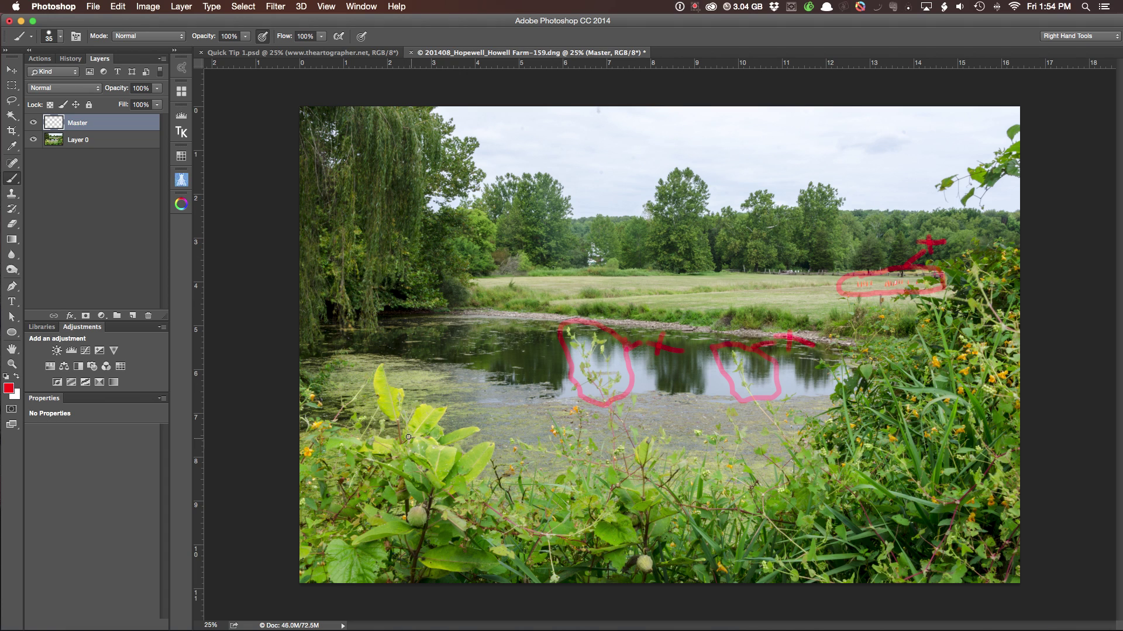
Outline the foreground foliage and the willow trees in red, handwriting "+ BURN" and "+ Contrast" inside them
mouse_move(407, 420)
mouse_down()
mouse_move(364, 419)
mouse_move(343, 485)
mouse_move(360, 542)
mouse_move(397, 561)
mouse_move(782, 550)
mouse_move(915, 533)
mouse_move(984, 473)
mouse_move(1022, 394)
mouse_move(999, 344)
mouse_move(932, 349)
mouse_move(780, 460)
mouse_move(642, 475)
mouse_move(502, 460)
mouse_move(383, 420)
mouse_up()
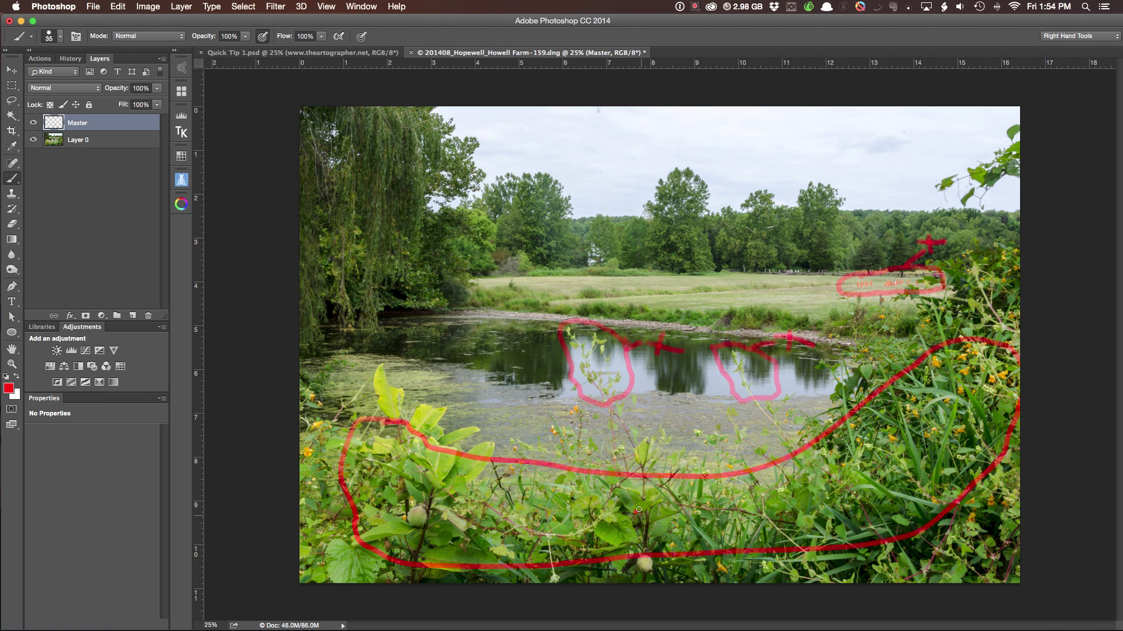
mouse_move(639, 509)
mouse_down()
mouse_move(614, 527)
mouse_move(679, 513)
mouse_move(681, 525)
mouse_move(688, 497)
mouse_move(690, 523)
mouse_up()
mouse_move(741, 498)
mouse_down()
mouse_move(791, 507)
mouse_move(794, 488)
mouse_move(825, 482)
mouse_up()
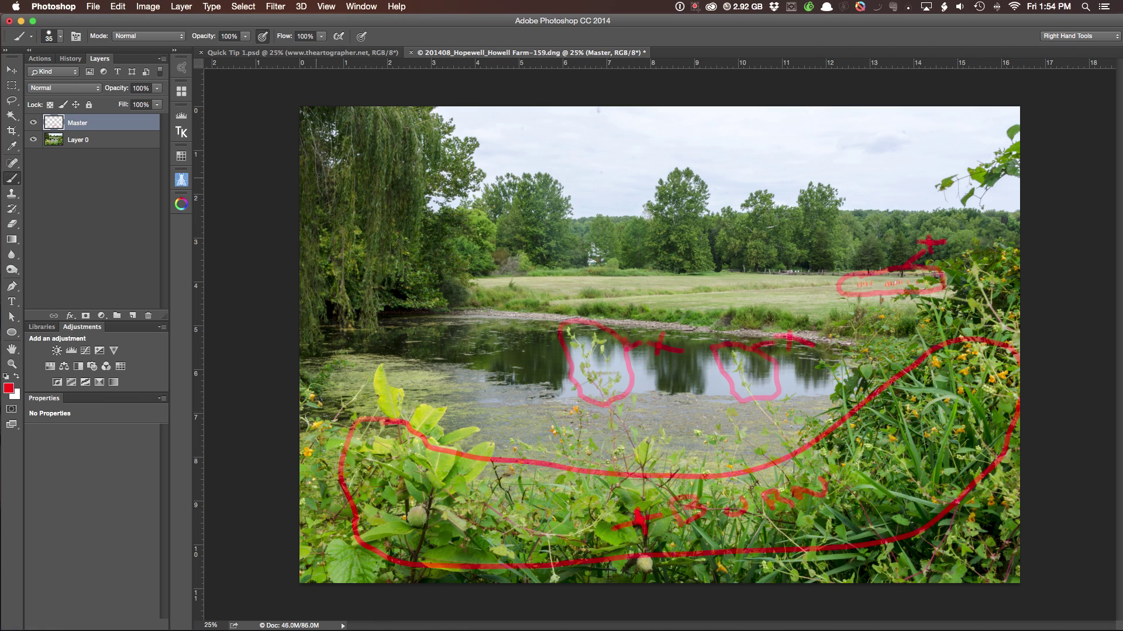
mouse_move(316, 134)
mouse_down()
mouse_move(329, 273)
mouse_move(406, 272)
mouse_move(529, 207)
mouse_move(498, 175)
mouse_move(366, 134)
mouse_move(280, 140)
mouse_up()
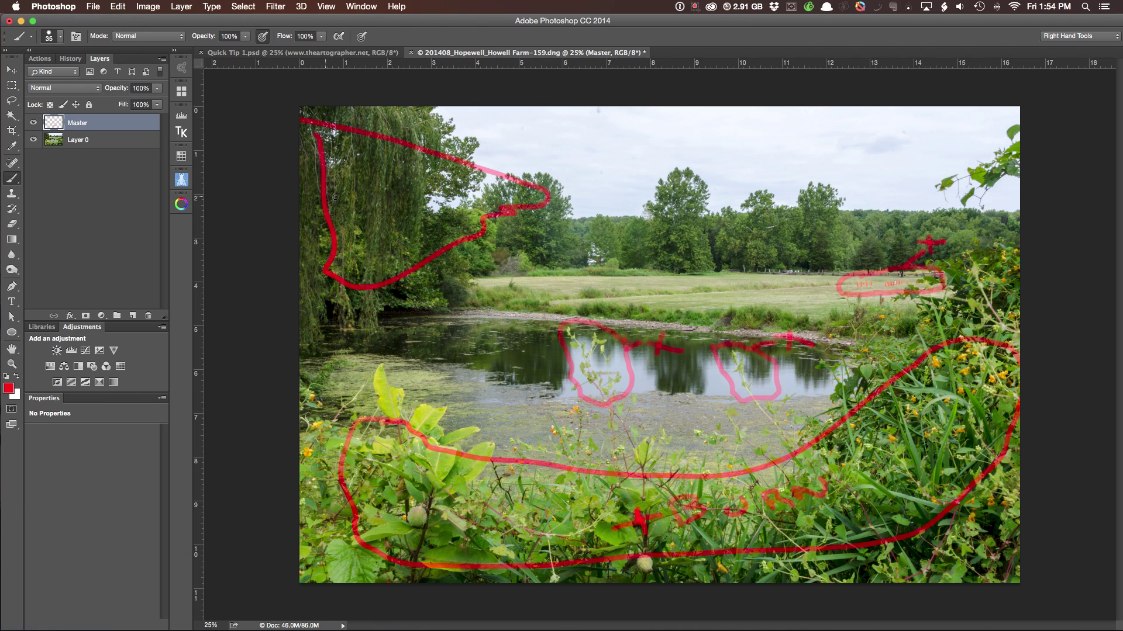
mouse_move(337, 169)
mouse_down()
mouse_move(340, 186)
mouse_move(356, 173)
mouse_move(372, 233)
mouse_move(414, 220)
mouse_move(420, 203)
mouse_move(469, 202)
mouse_move(478, 187)
mouse_up()
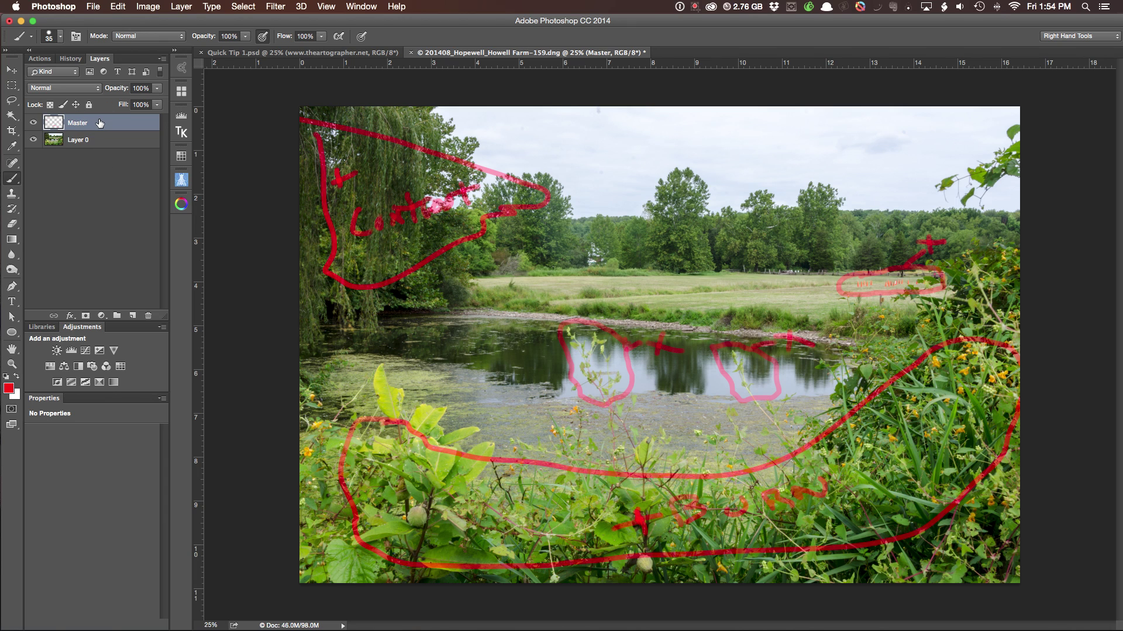
Duplicate the Master layer and name the copy Remaining
drag(97, 122, 133, 316)
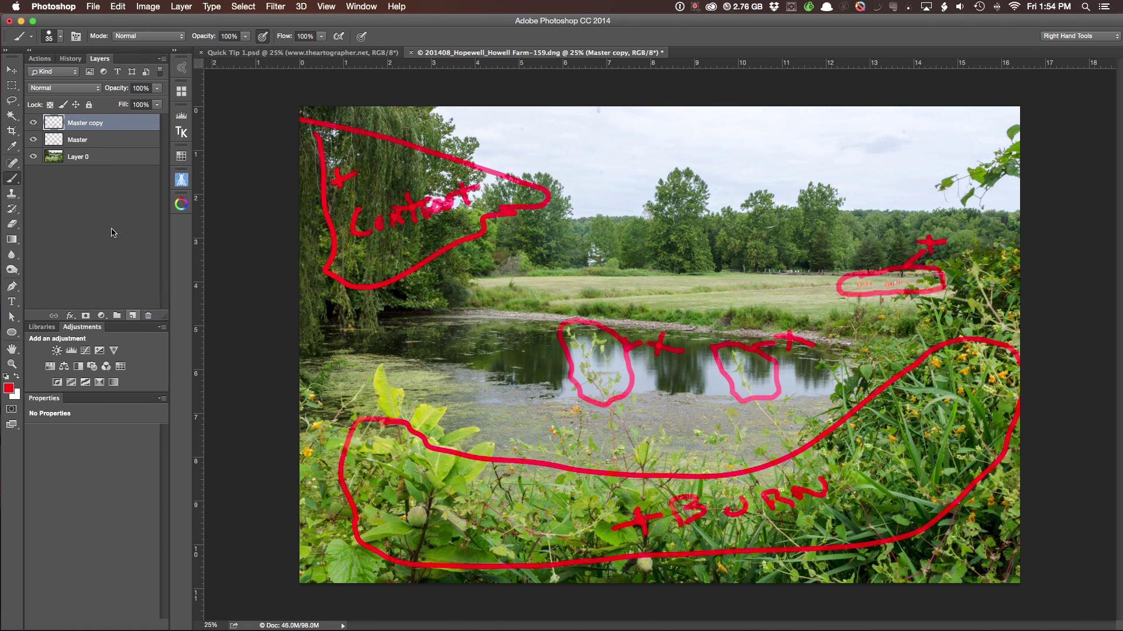
double_click(98, 123)
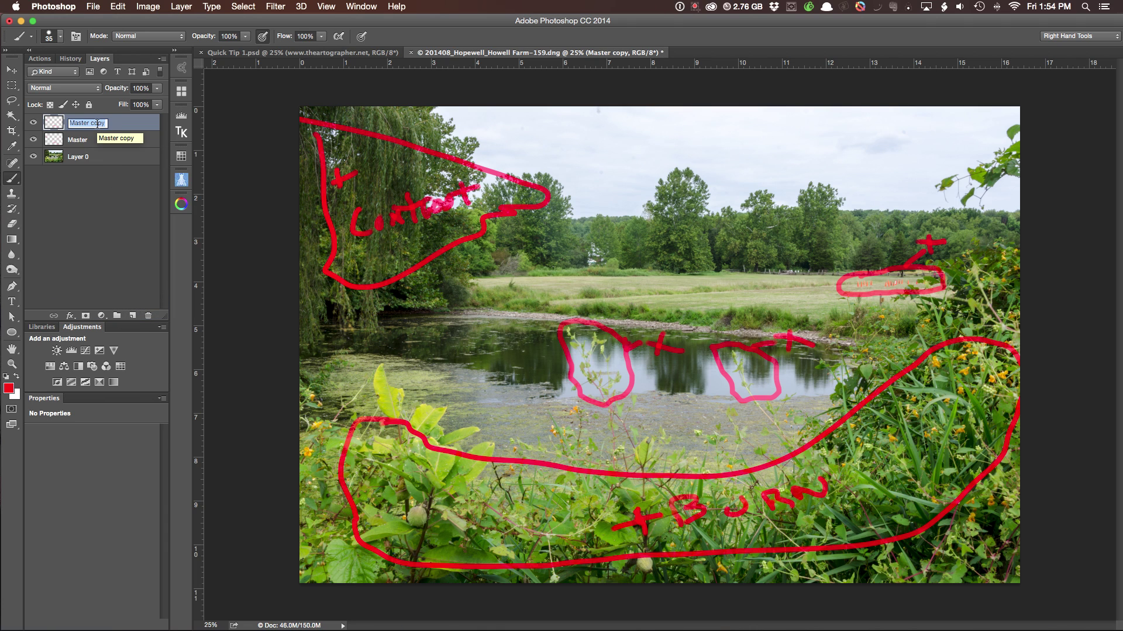
text(Remaining)
key(Return)
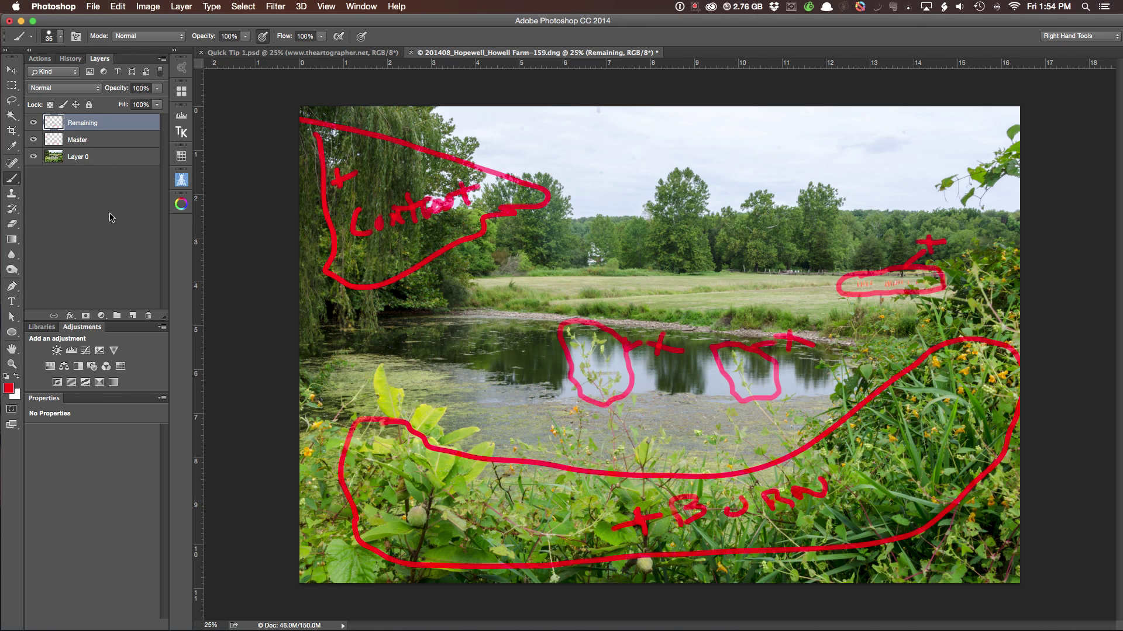
Group the Remaining and Master layers into a group named Notes
shift+click(109, 139)
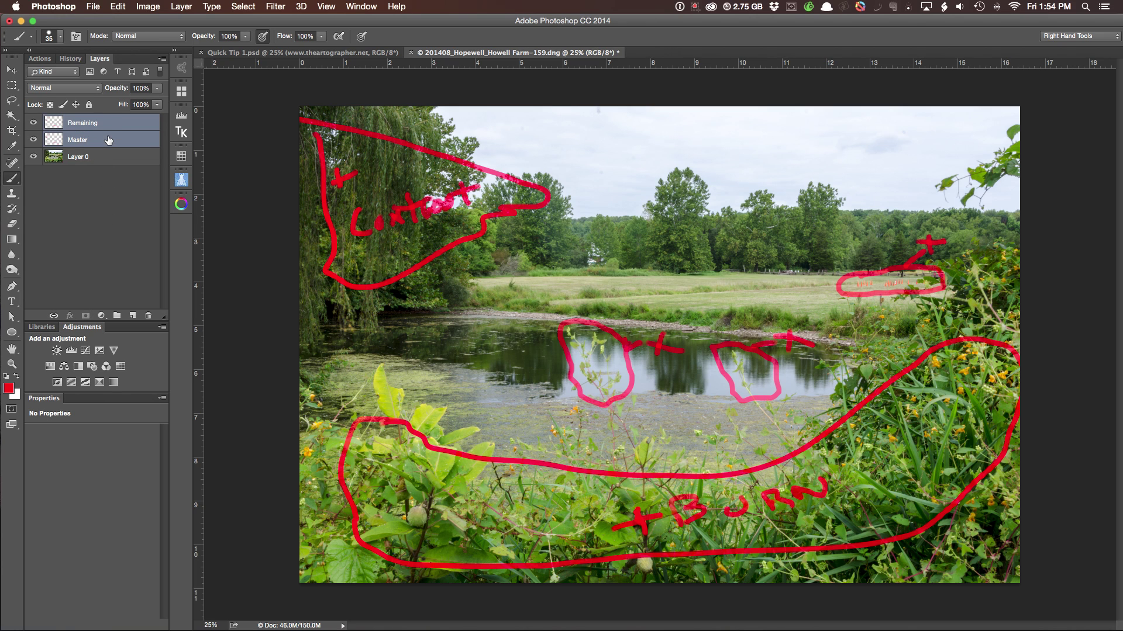
key(super+g)
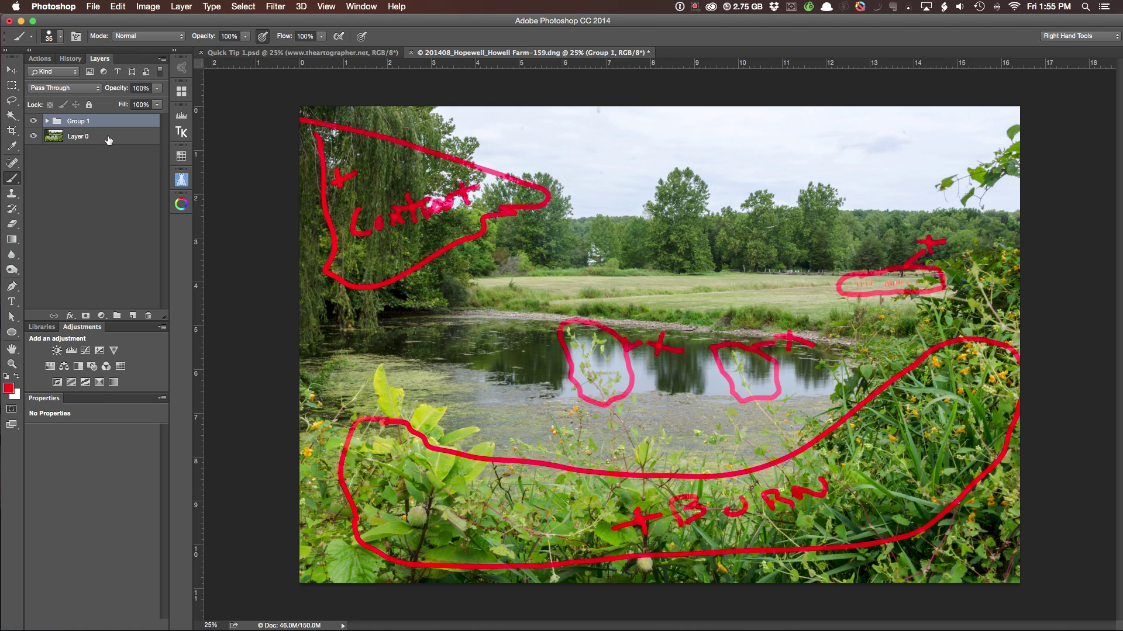
double_click(82, 121)
text(Notes)
key(Return)
Hide the Master and Remaining layers inside the Notes group and collapse the group
click(46, 121)
click(34, 153)
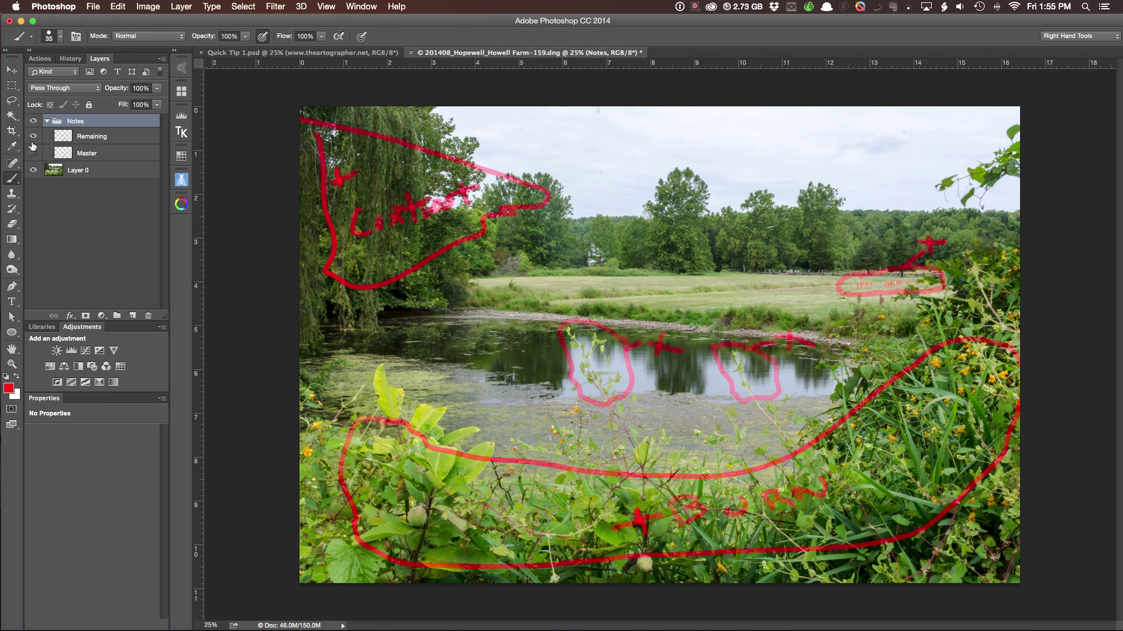
click(33, 137)
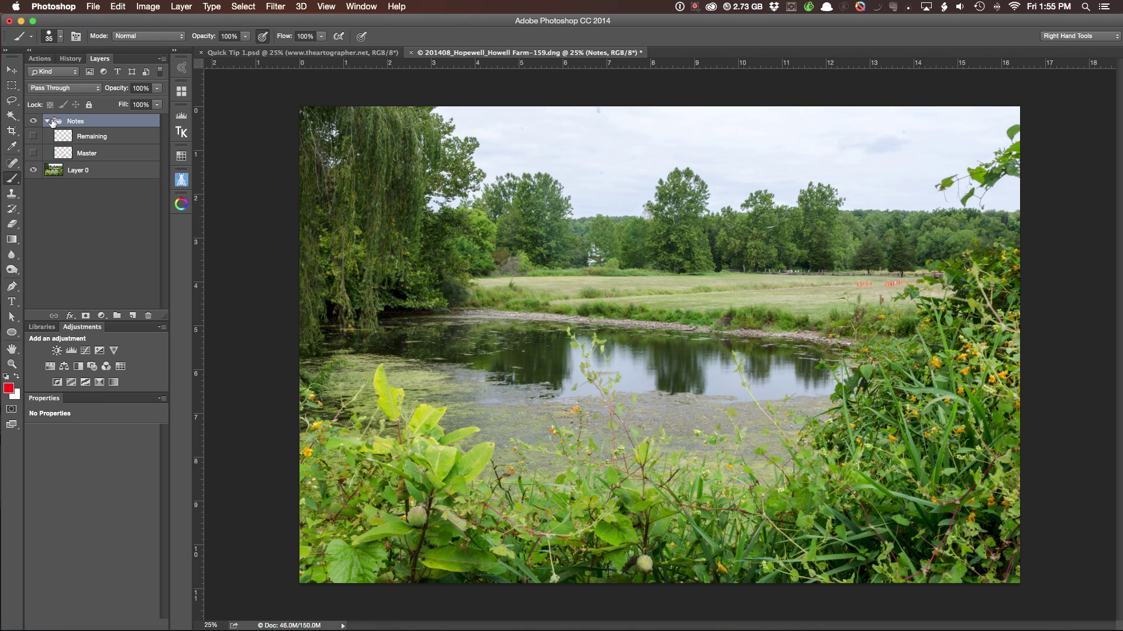
click(46, 121)
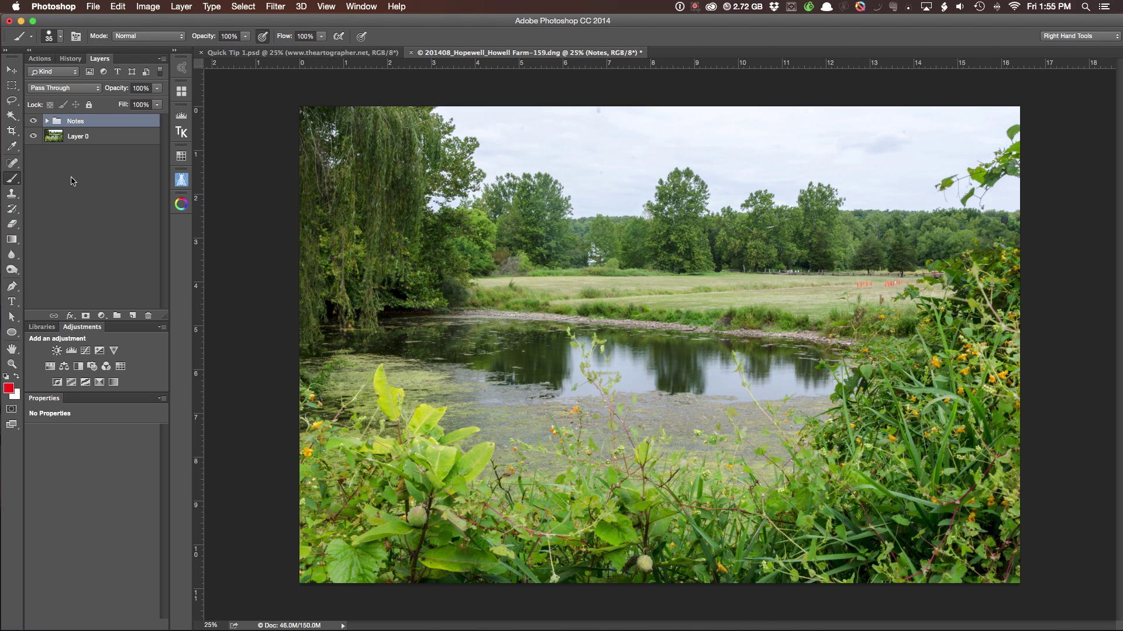
Remove the orange objects from the field on Layer 0 with the Spot Healing Brush
click(10, 163)
click(82, 238)
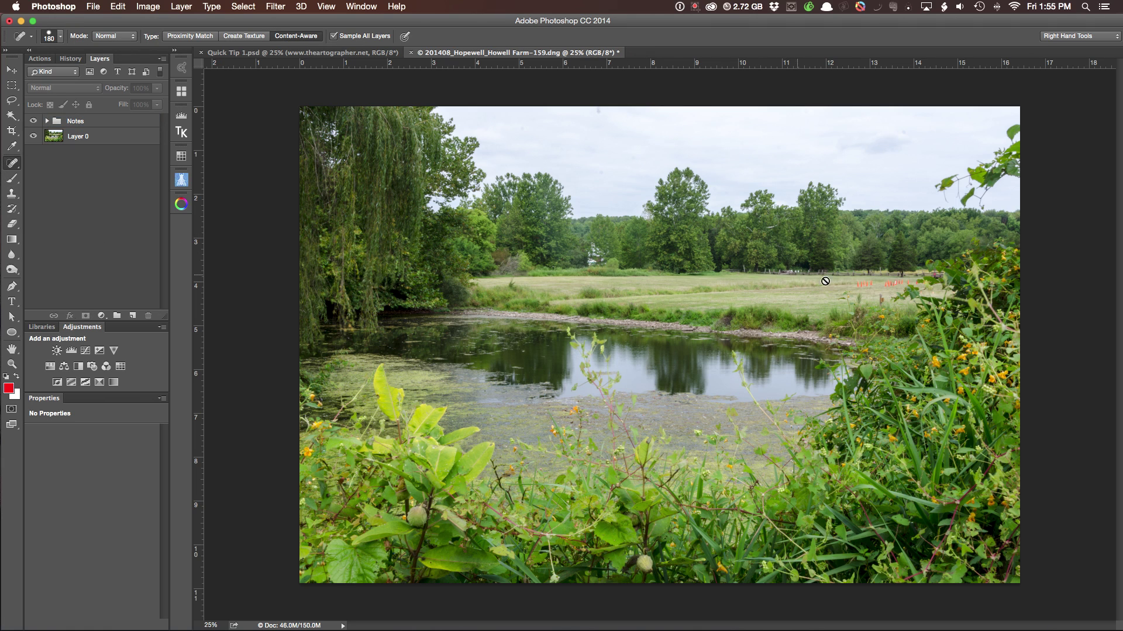
click(113, 138)
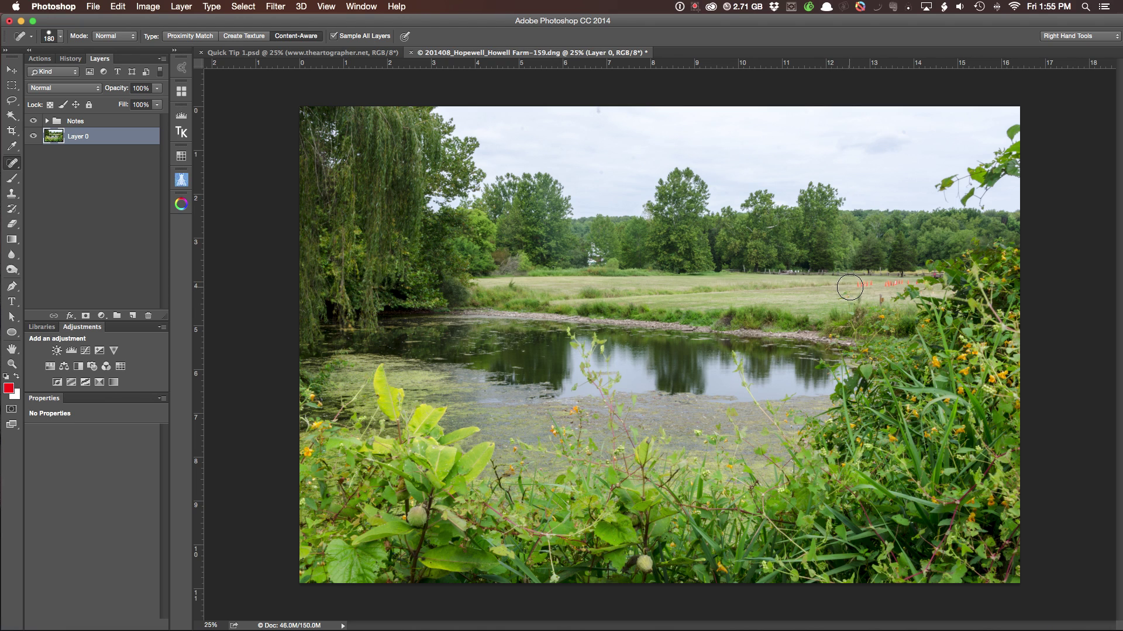
drag(851, 288, 839, 289)
mouse_move(901, 285)
mouse_down()
mouse_move(935, 274)
mouse_move(905, 287)
mouse_up()
click(933, 274)
Show the Remaining layer and erase its red circle and cross mark around the field area
click(47, 122)
click(33, 136)
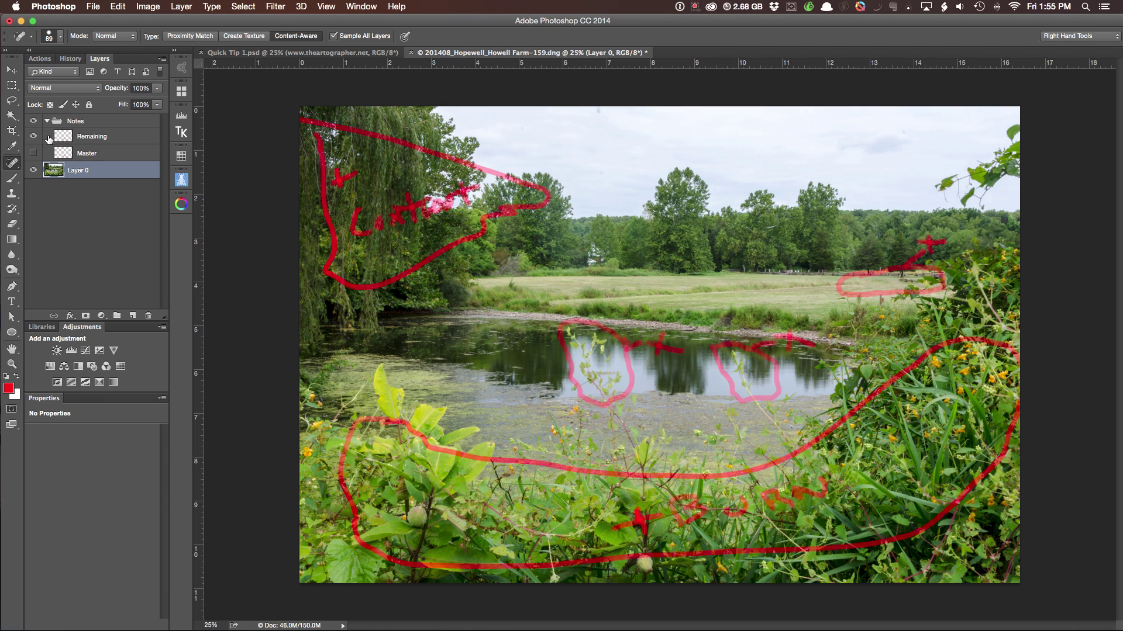
click(104, 140)
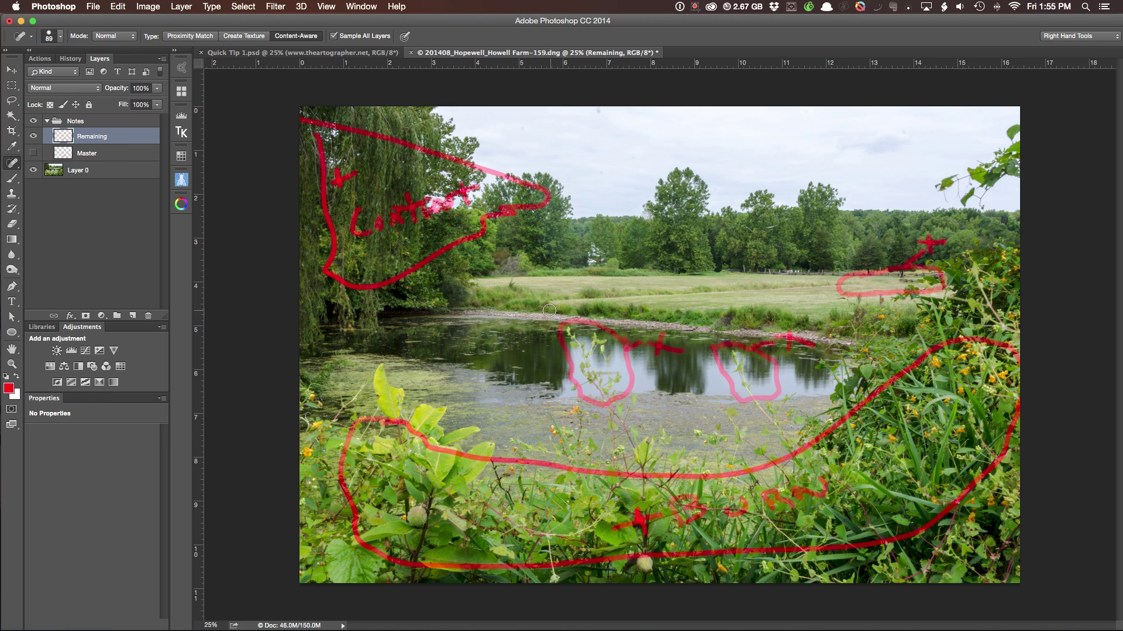
key(e)
mouse_move(876, 247)
mouse_down()
mouse_move(936, 257)
mouse_move(858, 272)
mouse_move(938, 273)
mouse_up()
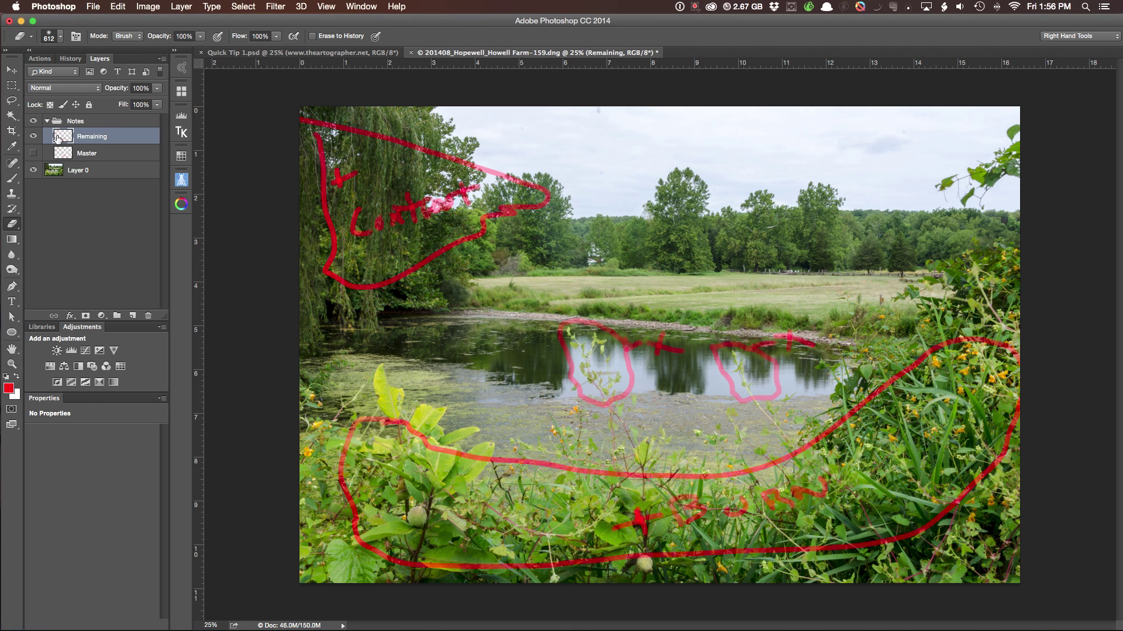
Hide the Remaining layer and collapse the Notes group while keeping the group itself switched on
drag(33, 137, 48, 123)
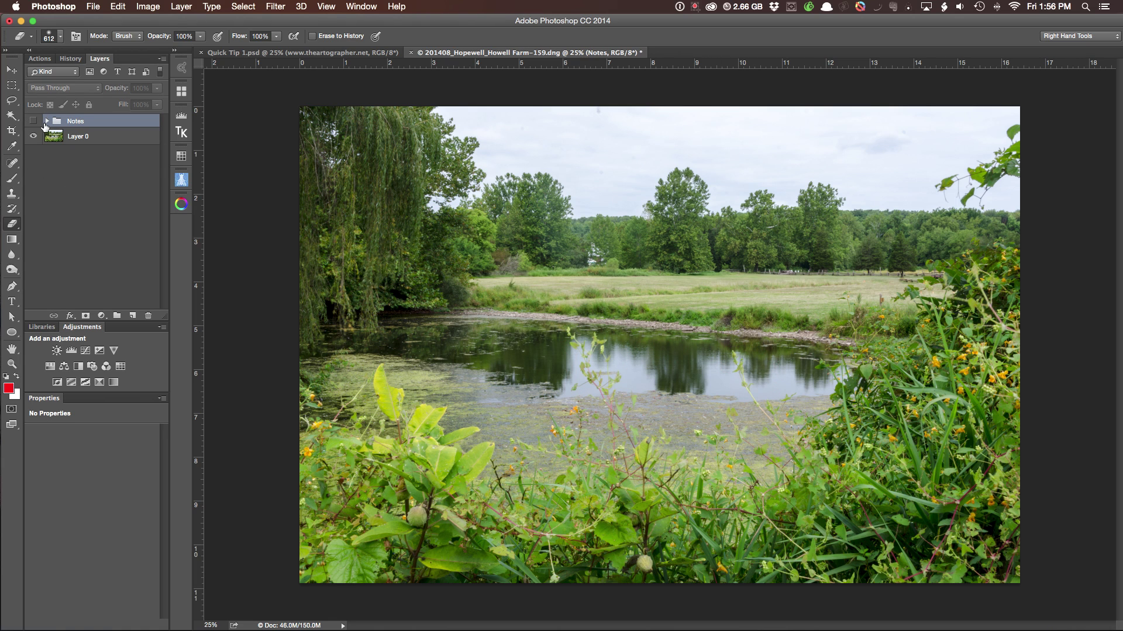
click(46, 122)
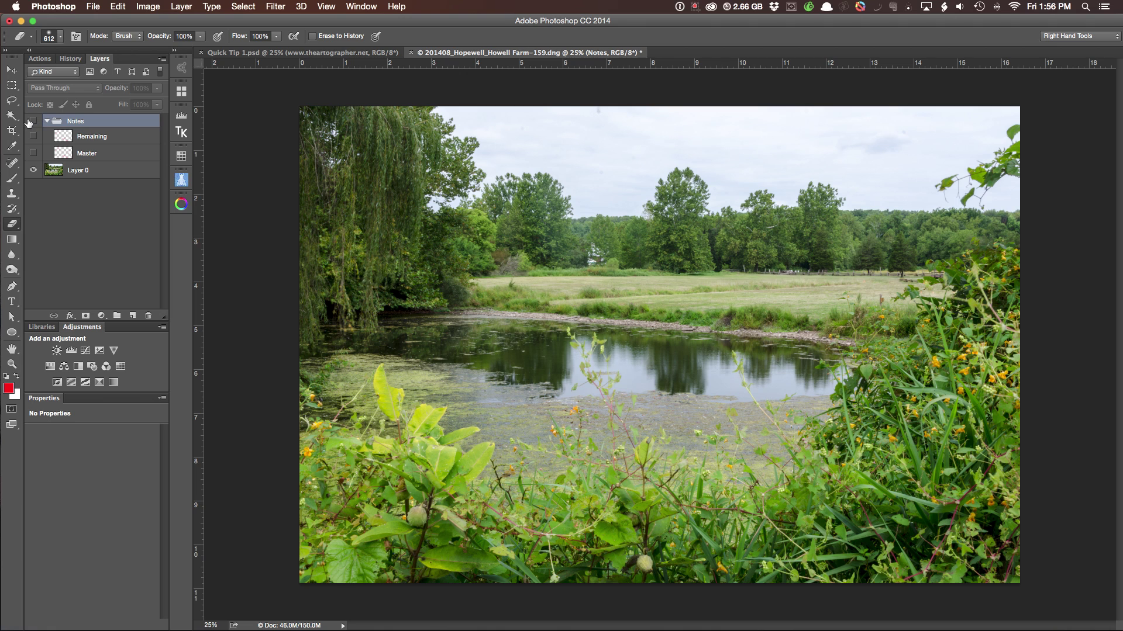
click(33, 121)
click(83, 138)
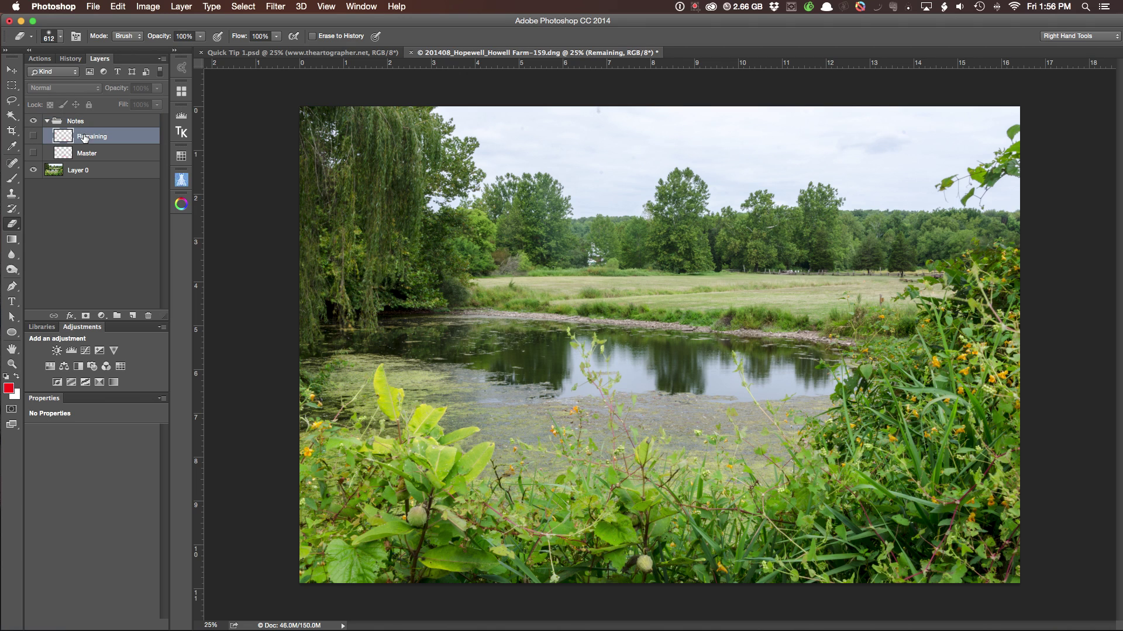
click(34, 136)
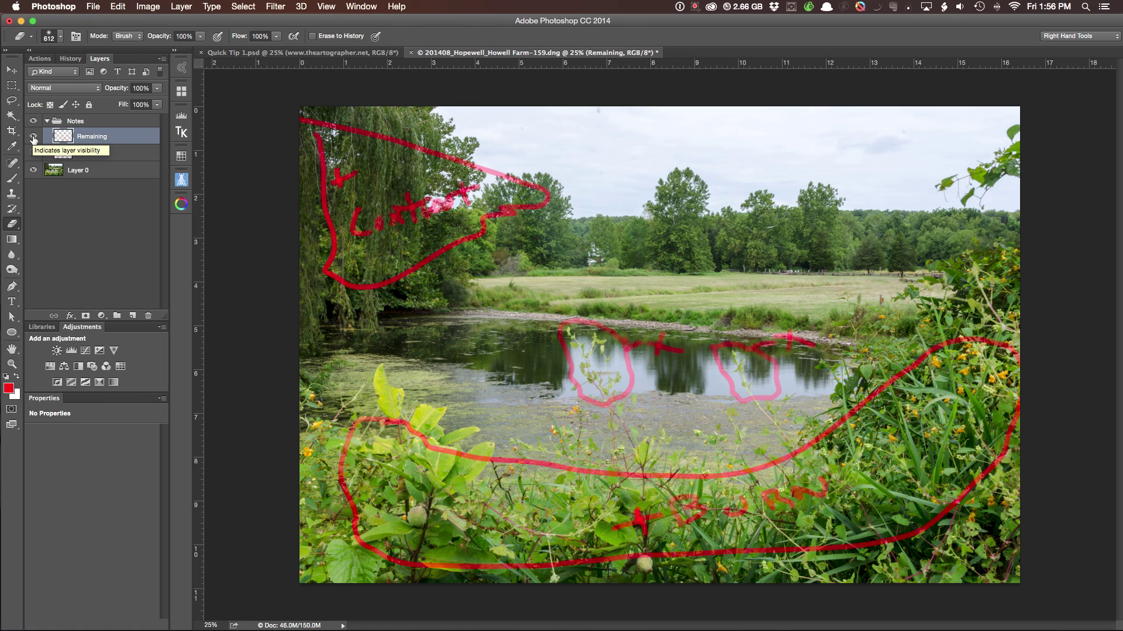
click(33, 136)
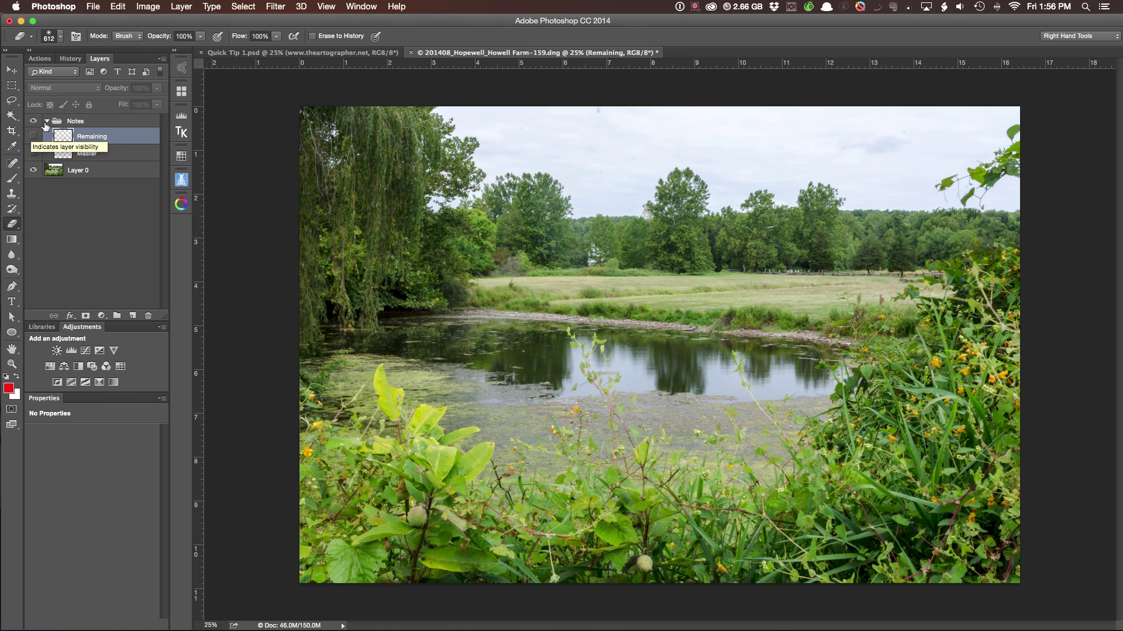
click(47, 122)
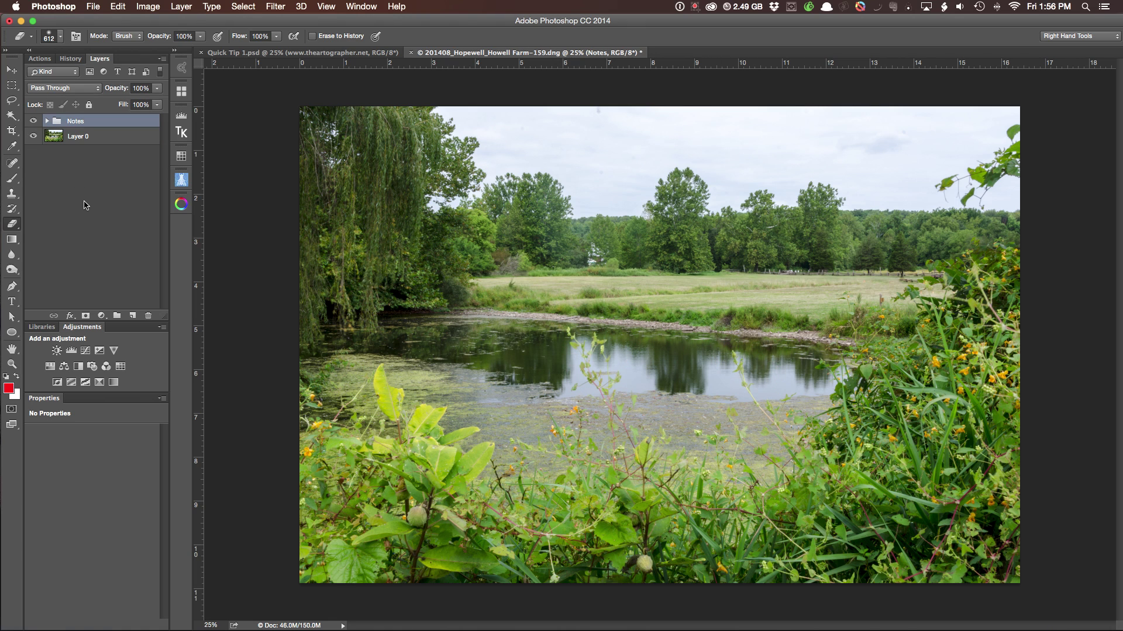
Remove the two plant sprigs rising over the pond on Layer 0 with the Spot Healing Brush
click(12, 165)
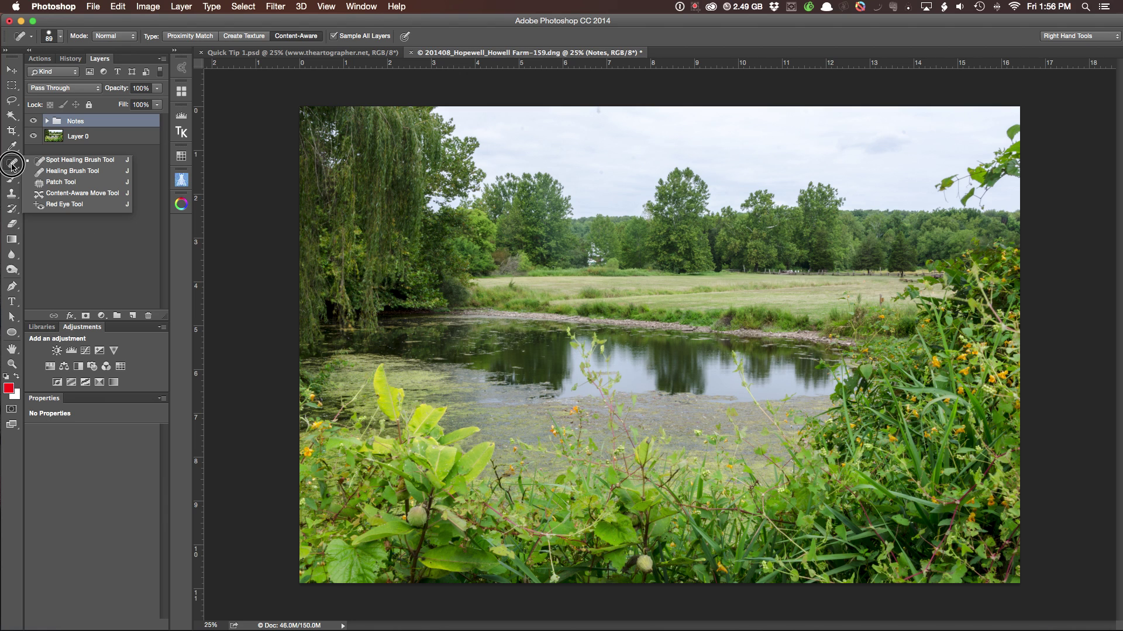
click(115, 252)
click(578, 339)
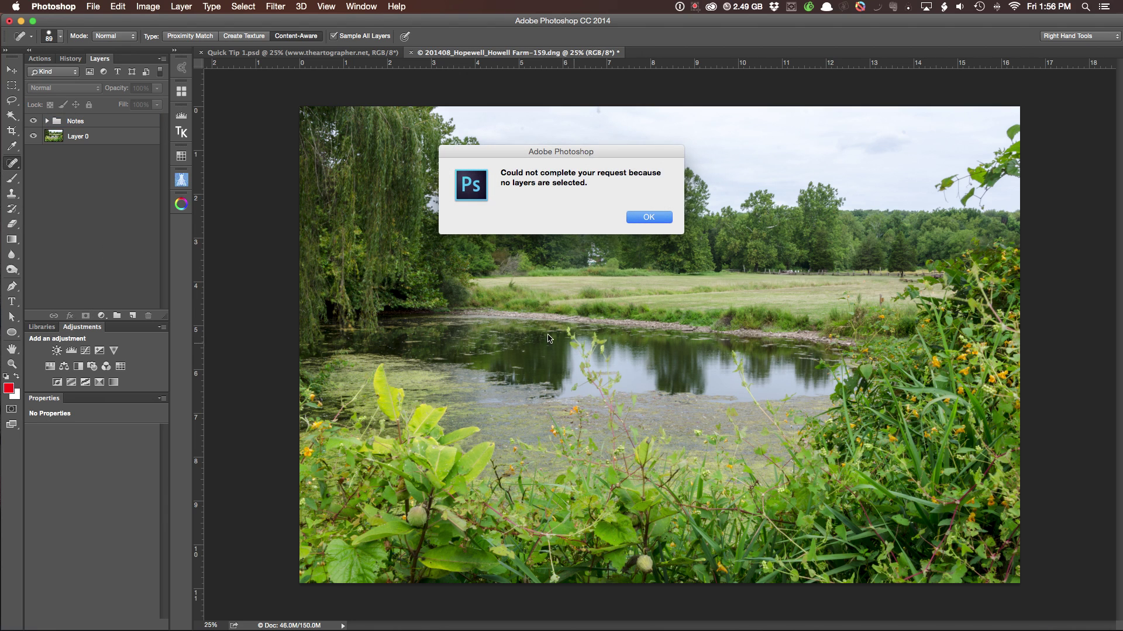
click(655, 221)
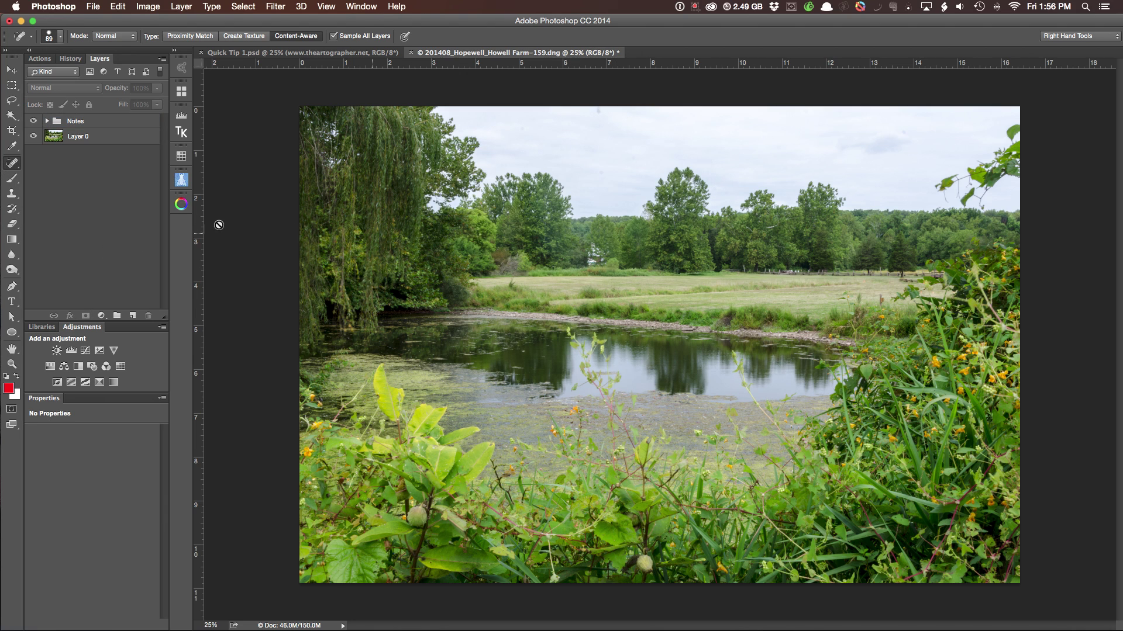
click(127, 136)
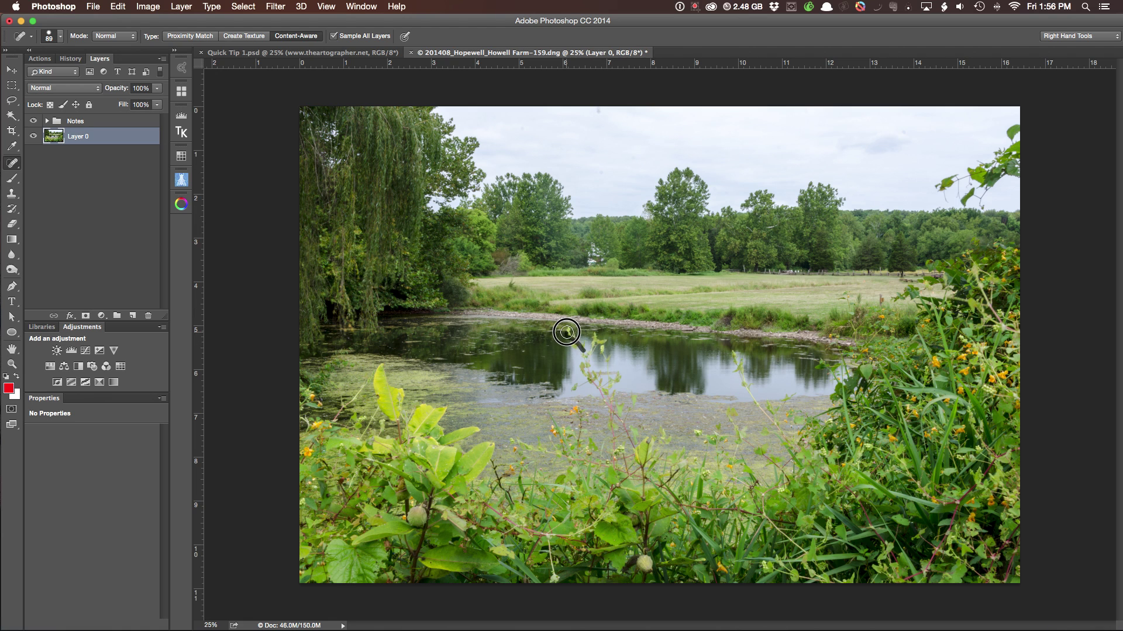
mouse_move(582, 342)
mouse_down()
mouse_move(576, 331)
mouse_move(596, 333)
mouse_move(577, 353)
mouse_move(586, 374)
mouse_move(584, 361)
mouse_move(616, 377)
mouse_move(605, 386)
mouse_move(580, 357)
mouse_move(574, 381)
mouse_move(602, 376)
mouse_move(605, 386)
mouse_up()
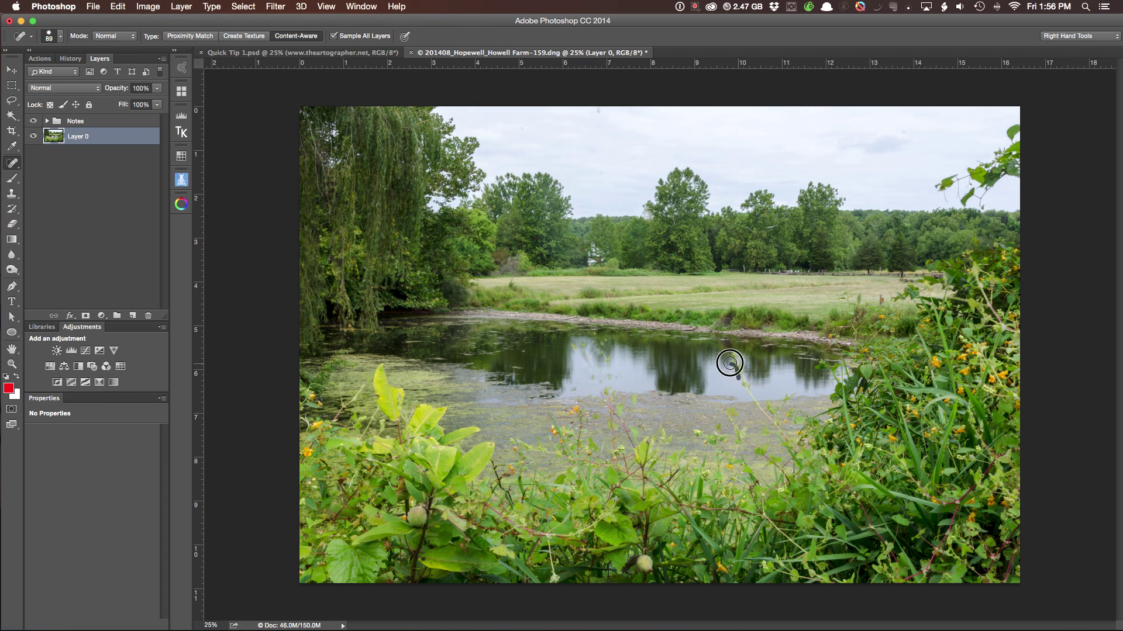
drag(729, 364, 750, 395)
mouse_move(610, 358)
mouse_down()
mouse_move(602, 350)
mouse_move(614, 380)
mouse_move(596, 363)
mouse_move(611, 373)
mouse_up()
Show the Remaining layer in the Notes group and erase its two pond circles with their cross marks
click(47, 121)
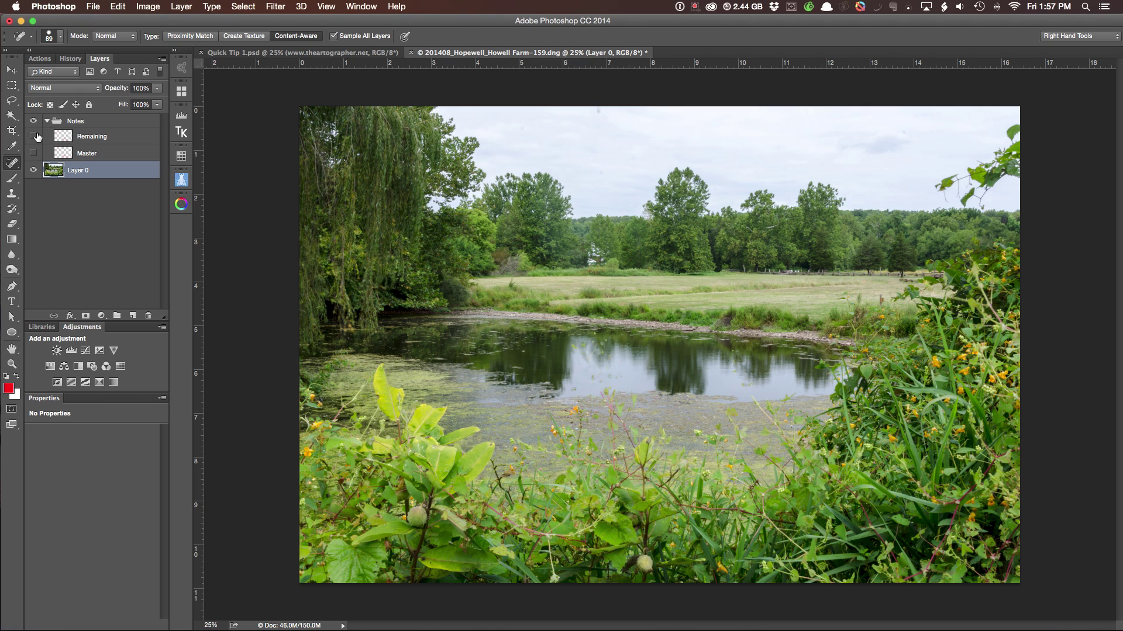
click(33, 136)
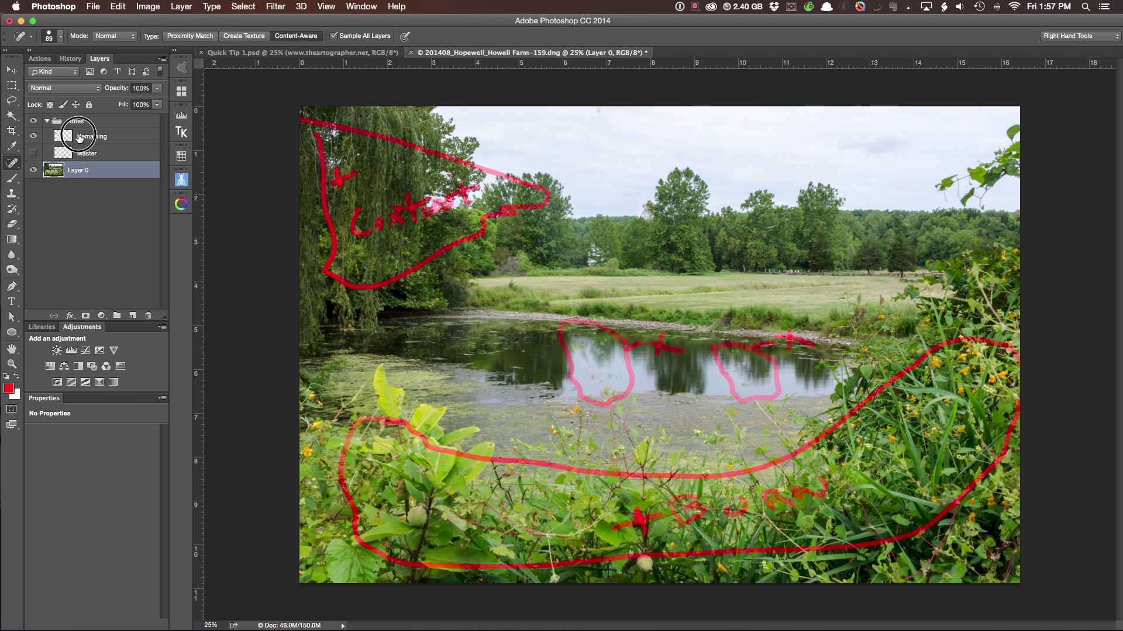
click(96, 136)
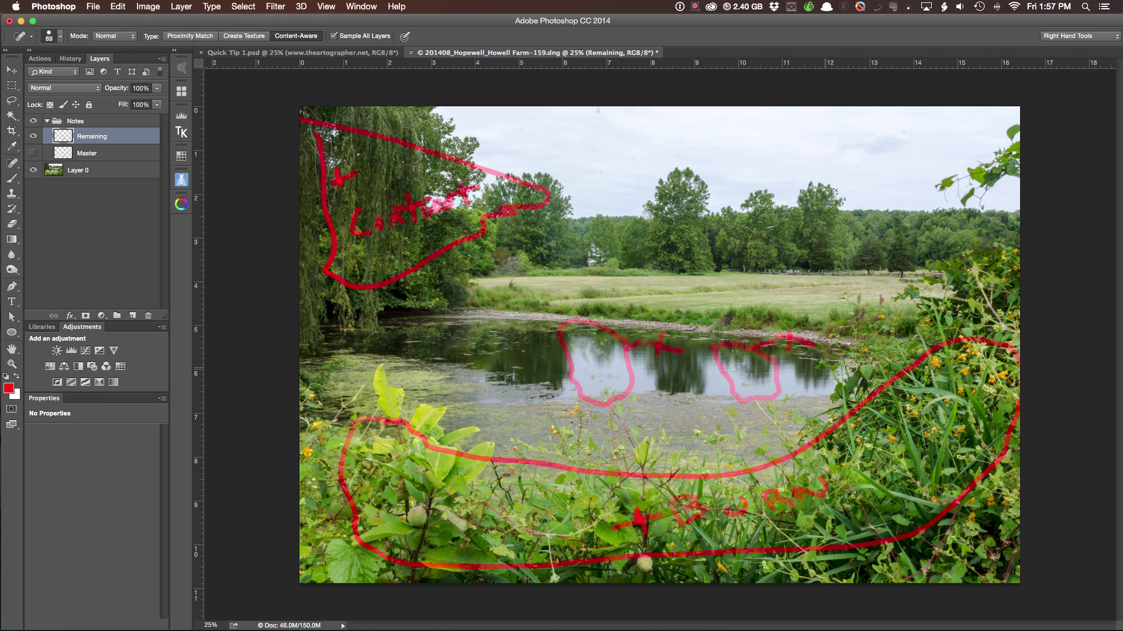
key(e)
mouse_move(633, 367)
mouse_down()
mouse_move(626, 343)
mouse_move(586, 336)
mouse_move(624, 397)
mouse_move(749, 355)
mouse_move(724, 348)
mouse_move(707, 369)
mouse_move(794, 352)
mouse_move(732, 340)
mouse_up()
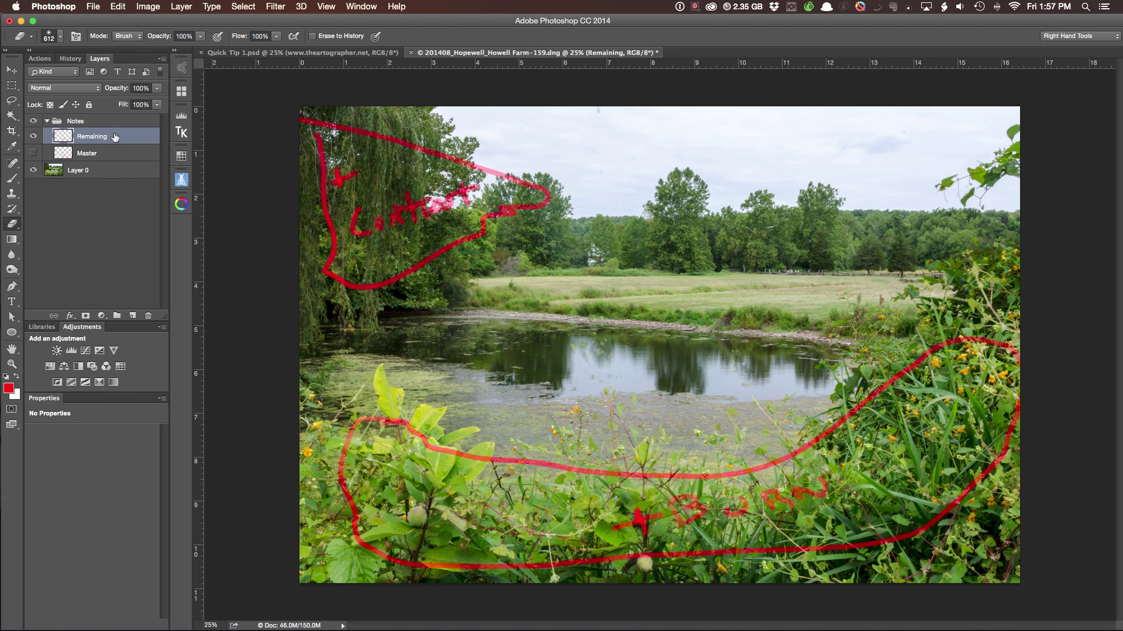
Erase the contrast note over the willow and the foreground burn note from the Remaining layer, and delete that layer
mouse_move(336, 246)
mouse_down()
mouse_move(303, 264)
mouse_move(488, 191)
mouse_move(445, 260)
mouse_move(435, 239)
mouse_move(462, 165)
mouse_move(331, 195)
mouse_move(355, 148)
mouse_move(268, 122)
mouse_up()
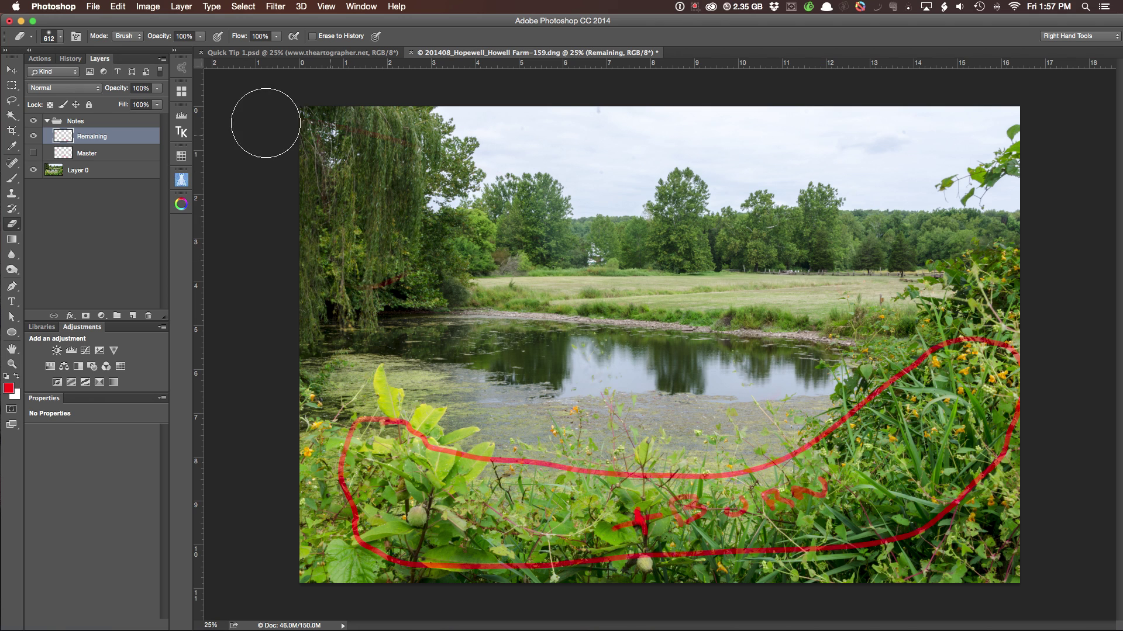
mouse_move(435, 409)
mouse_down()
mouse_move(345, 468)
mouse_move(331, 516)
mouse_move(644, 546)
mouse_move(906, 535)
mouse_move(565, 505)
mouse_move(571, 451)
mouse_move(825, 404)
mouse_move(912, 357)
mouse_move(982, 342)
mouse_move(1016, 364)
mouse_move(988, 468)
mouse_move(848, 567)
mouse_move(795, 532)
mouse_move(807, 538)
mouse_up()
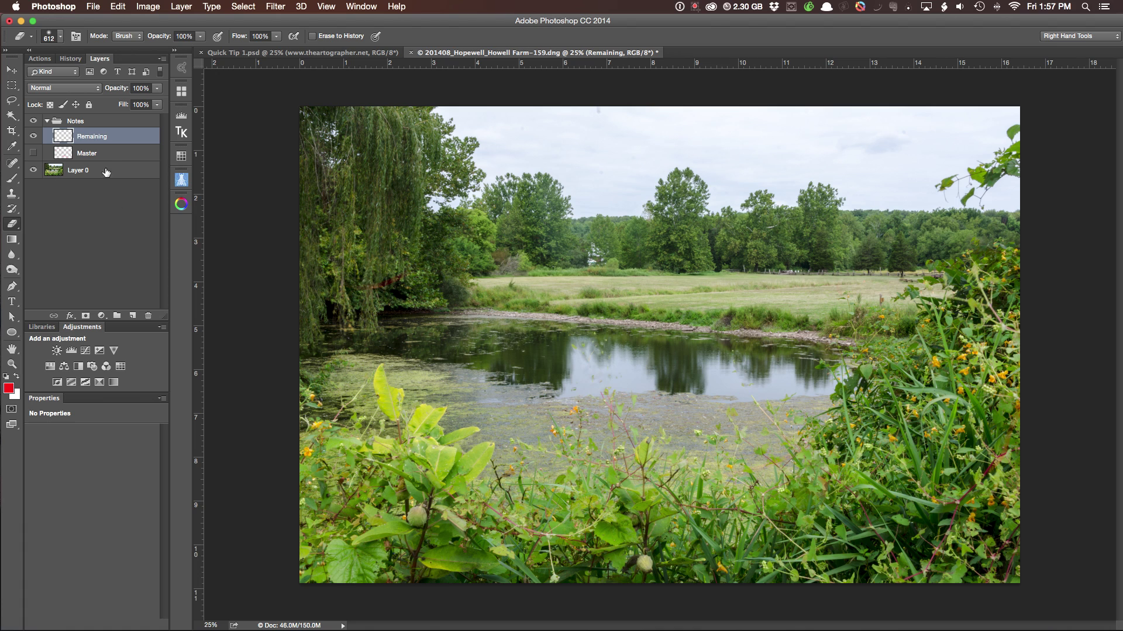
drag(132, 134, 150, 316)
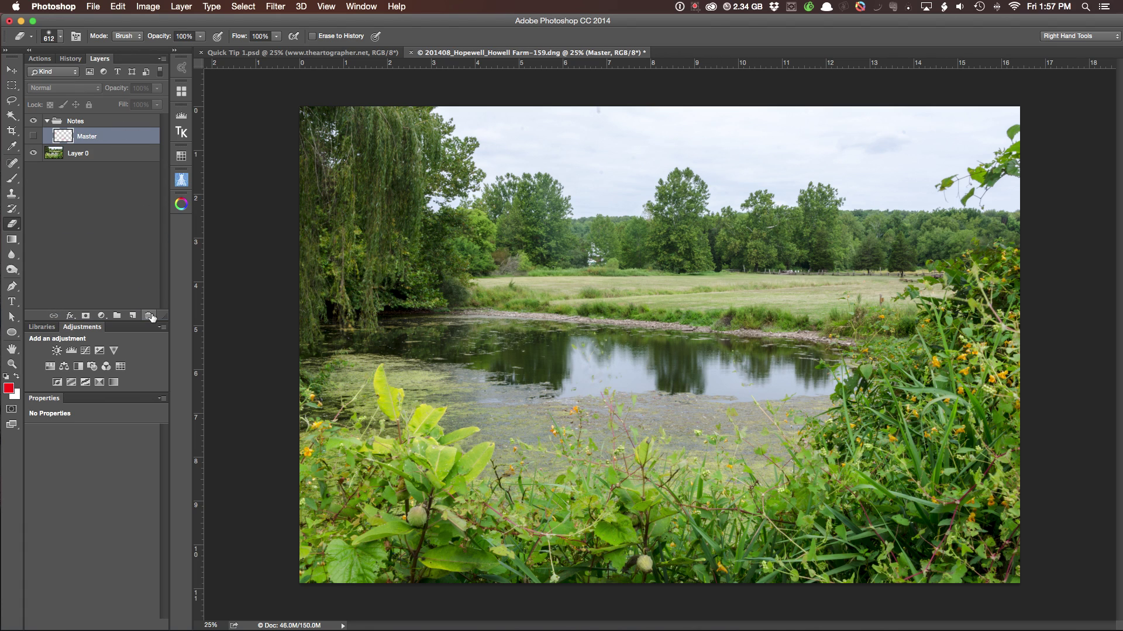
Turn on the Master layer's visibility, and collapse and hide the whole Notes group
click(33, 137)
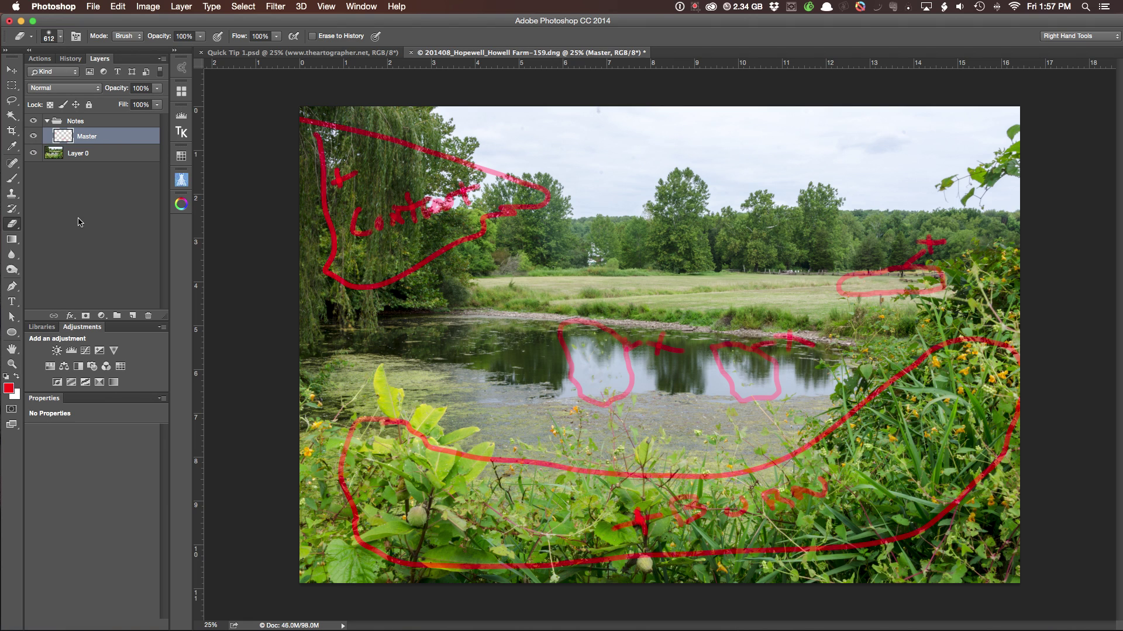
click(46, 121)
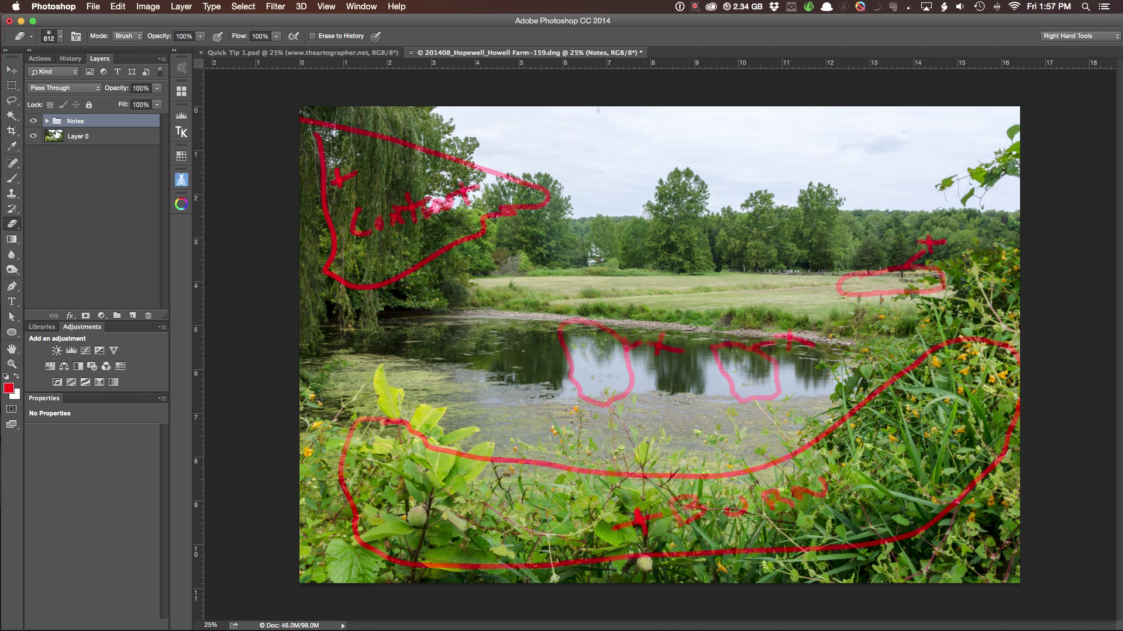
click(33, 121)
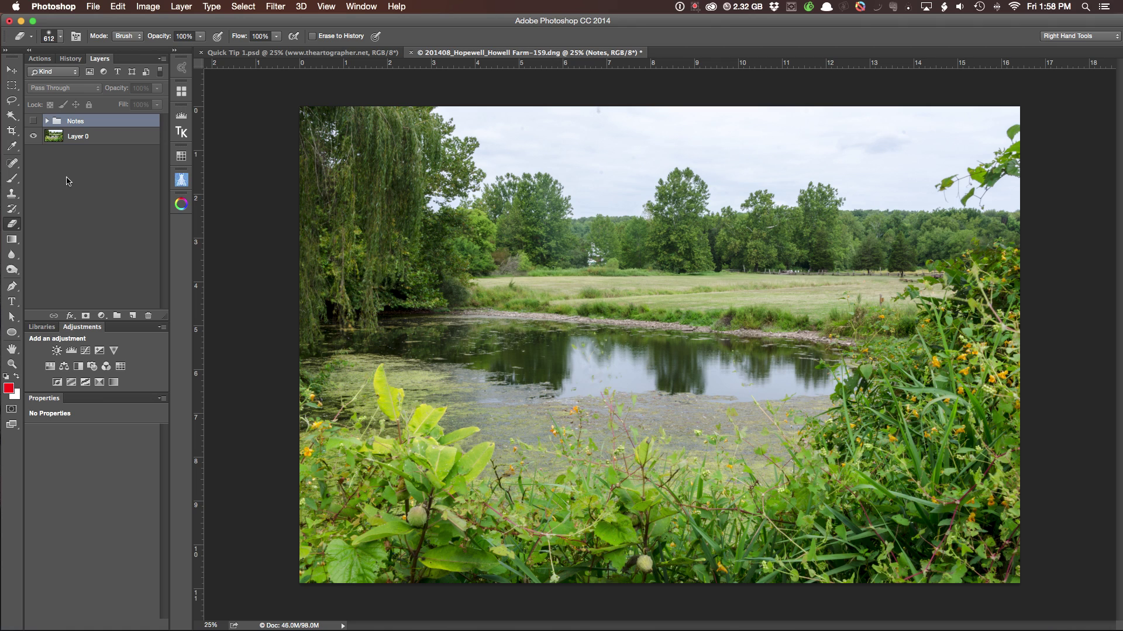
Expand the Notes group, show the Master layer together with its group, and collapse the group again
click(47, 122)
click(74, 139)
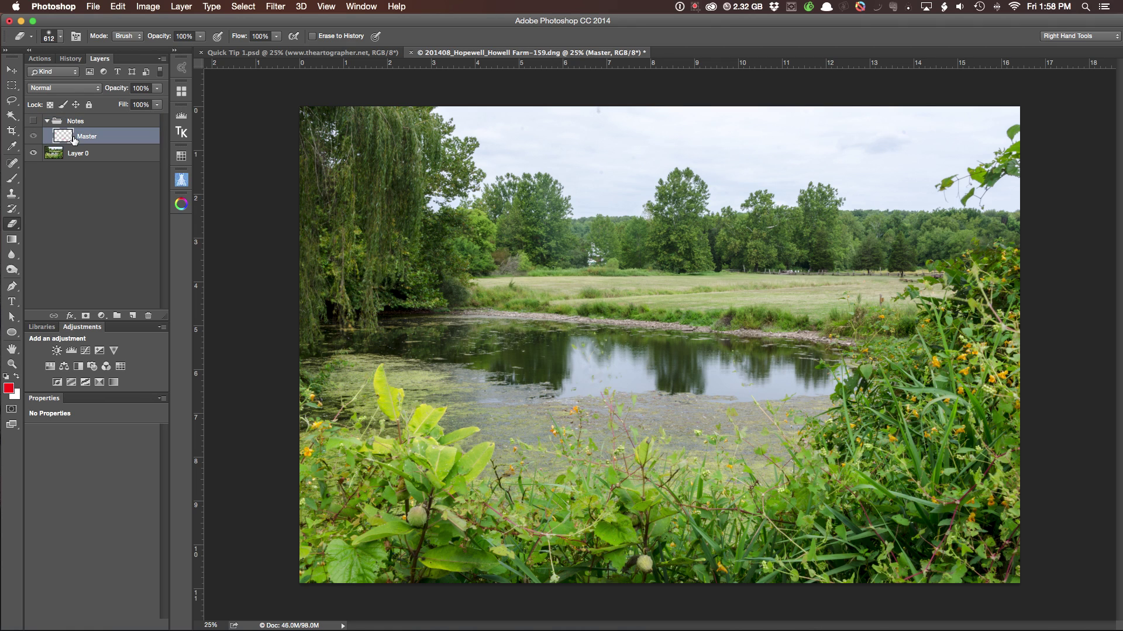
click(34, 136)
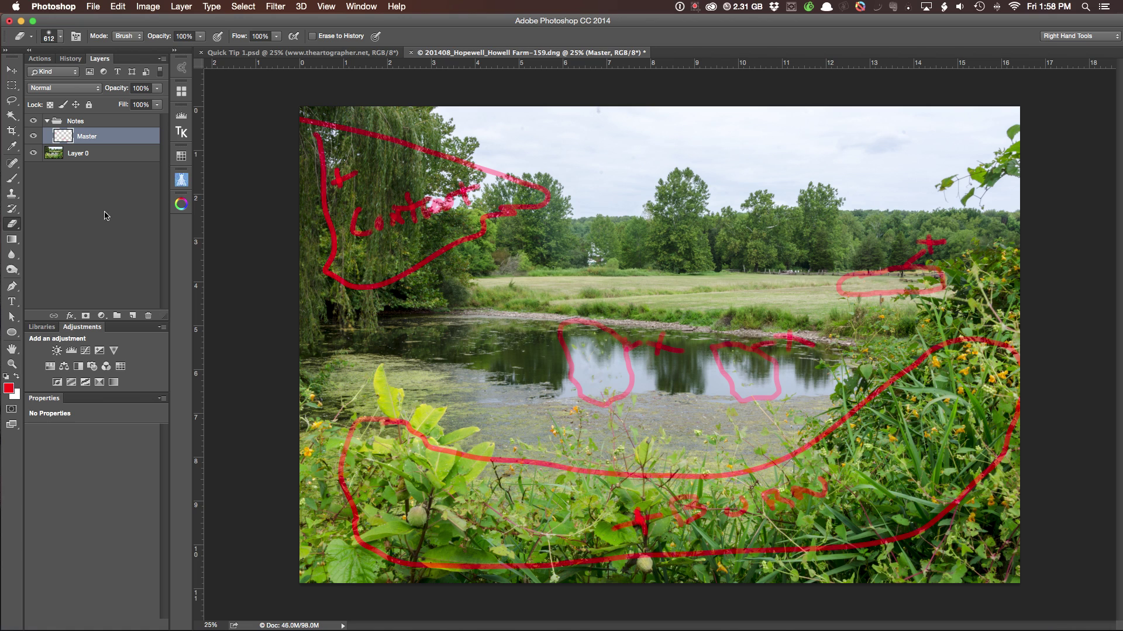
click(46, 122)
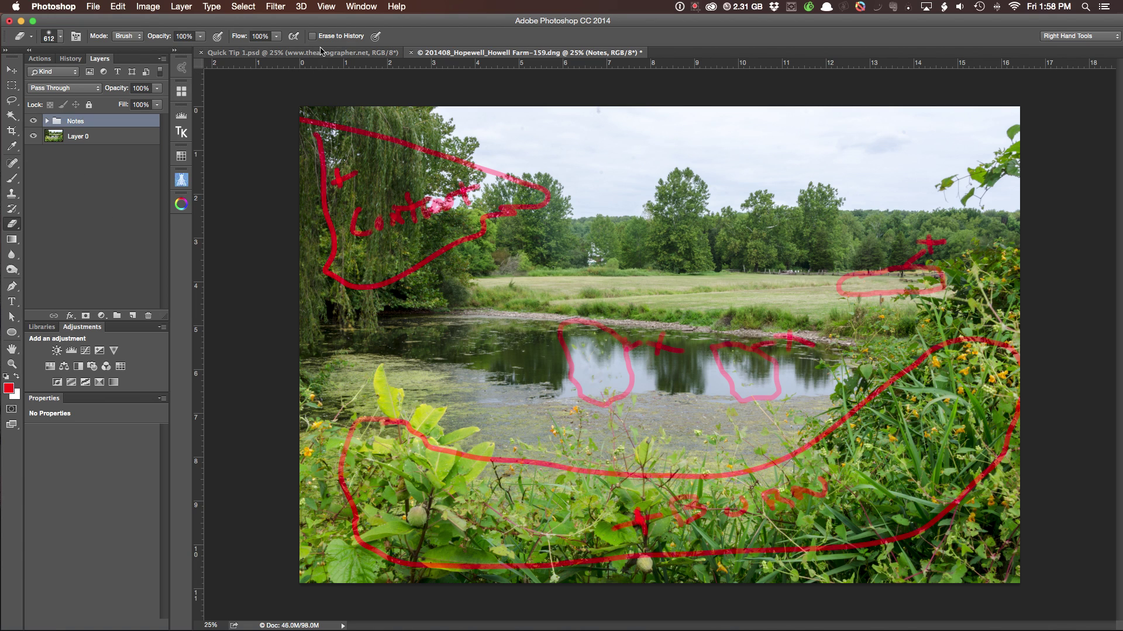
Switch to the Quick Tip 1.psd document
click(321, 54)
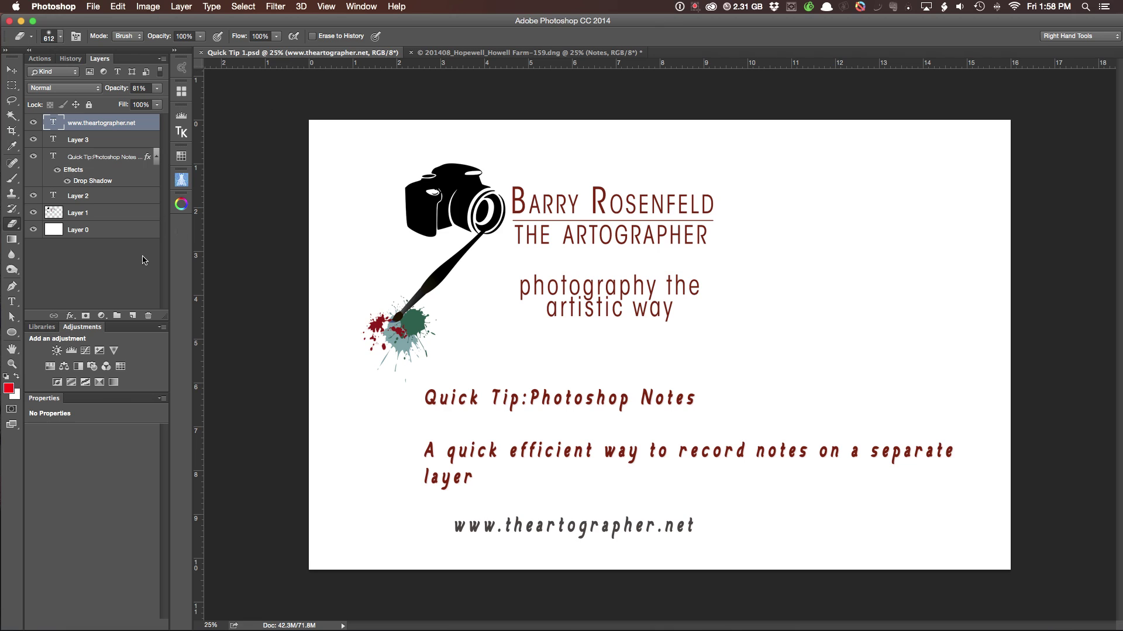